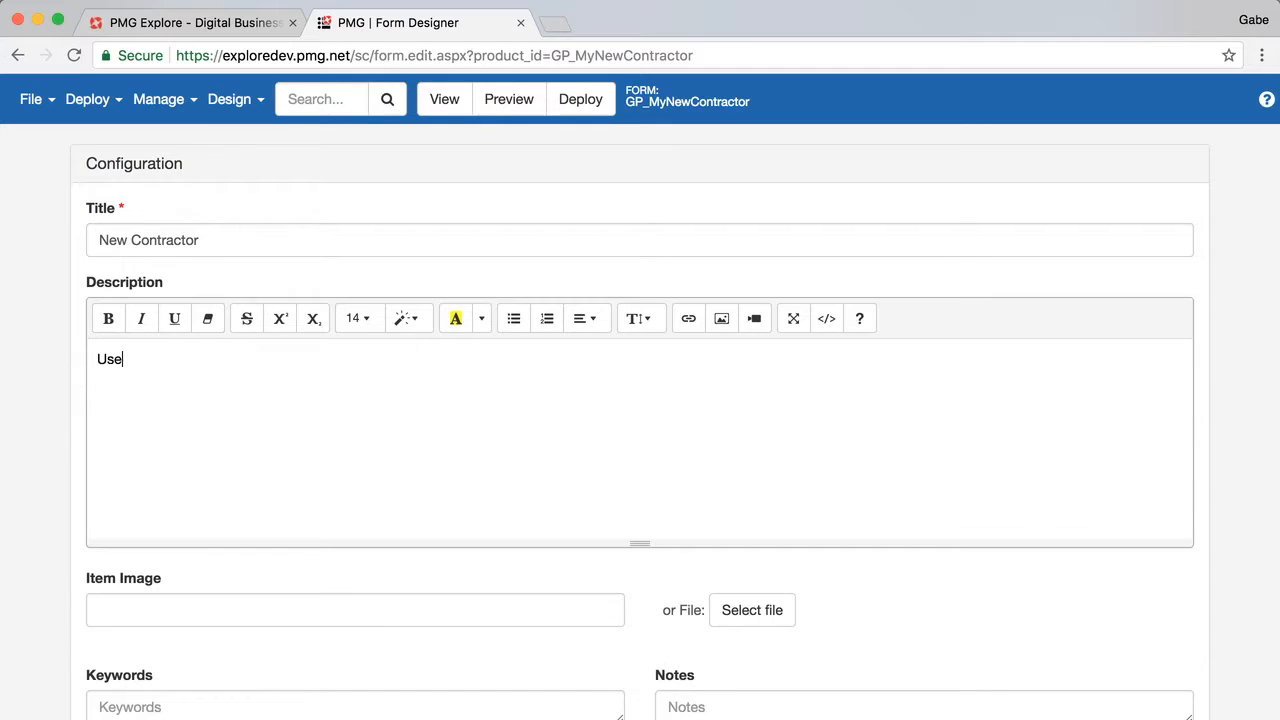
- Complete the form description as "Use this form to kick off the new contractor process. New contractors will be created in Active Directory."
{"action": "type", "text": "s form to kick off the new contractor process. New contractors will be cr"}
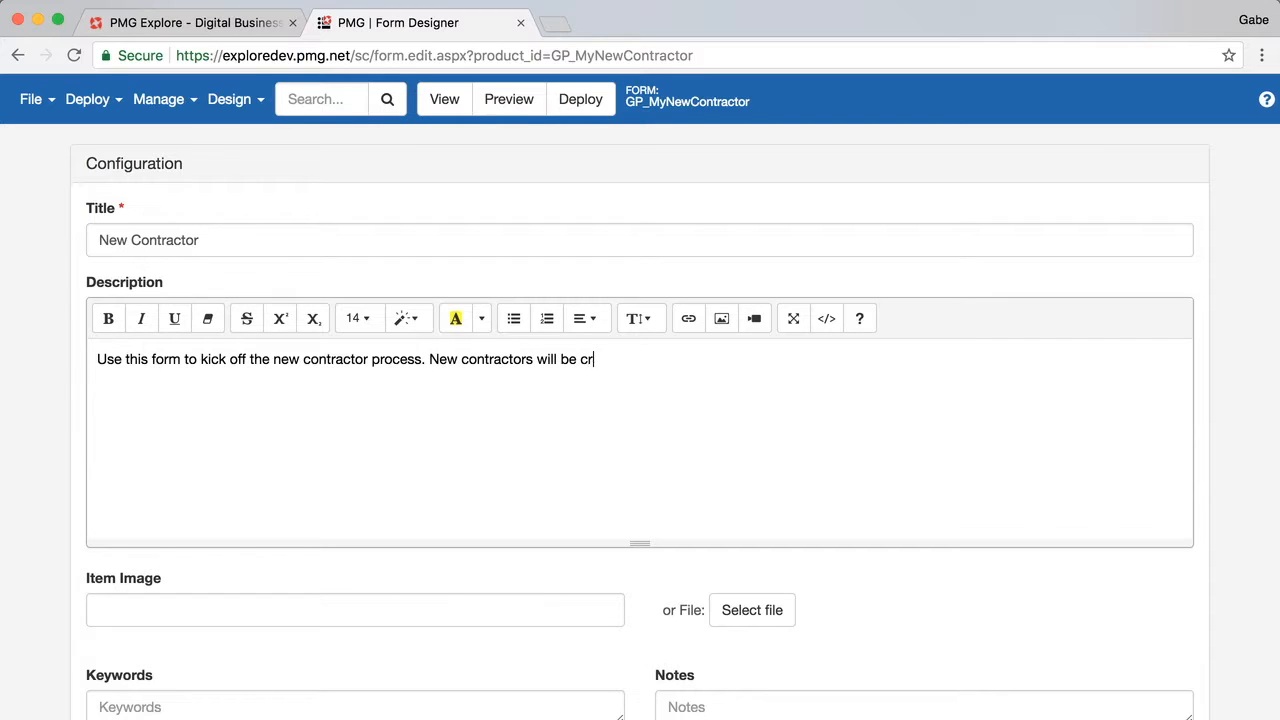
{"action": "type", "text": "eated in Active Directory."}
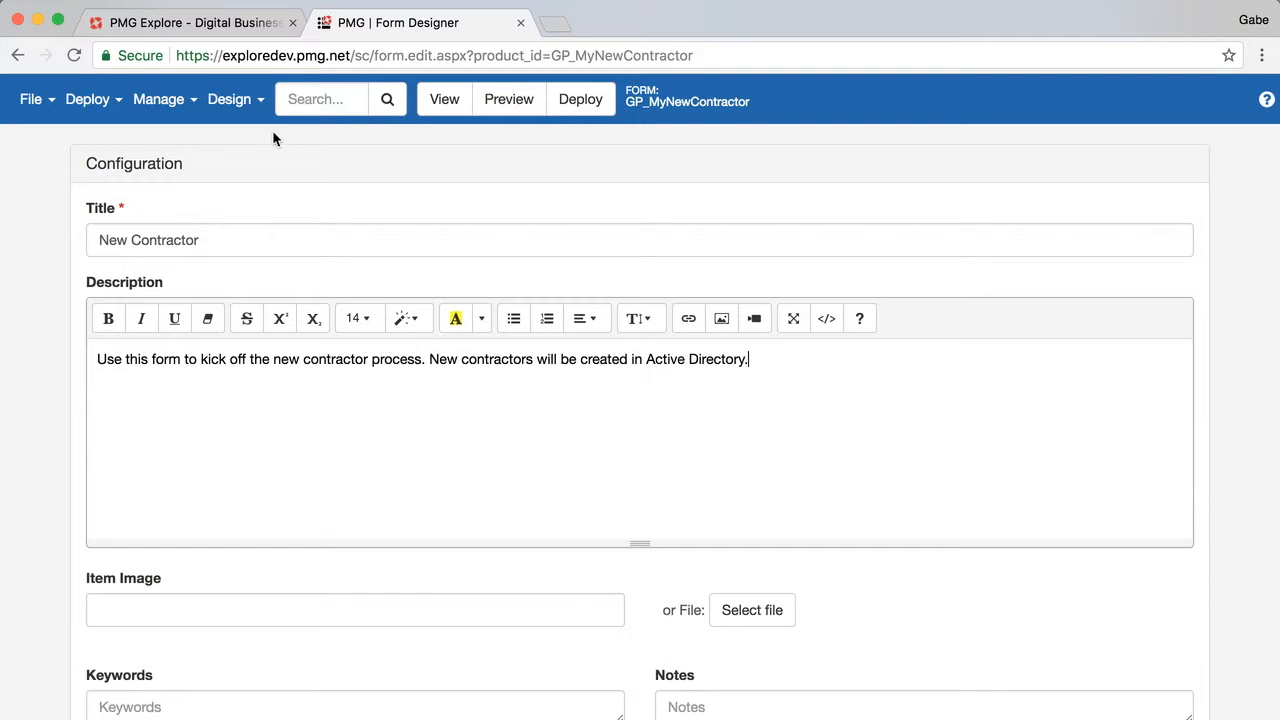
- Open the form's question design and add three Text Field questions named First Name, Last Name and Email
{"action": "left_click", "coordinate": [238, 90]}
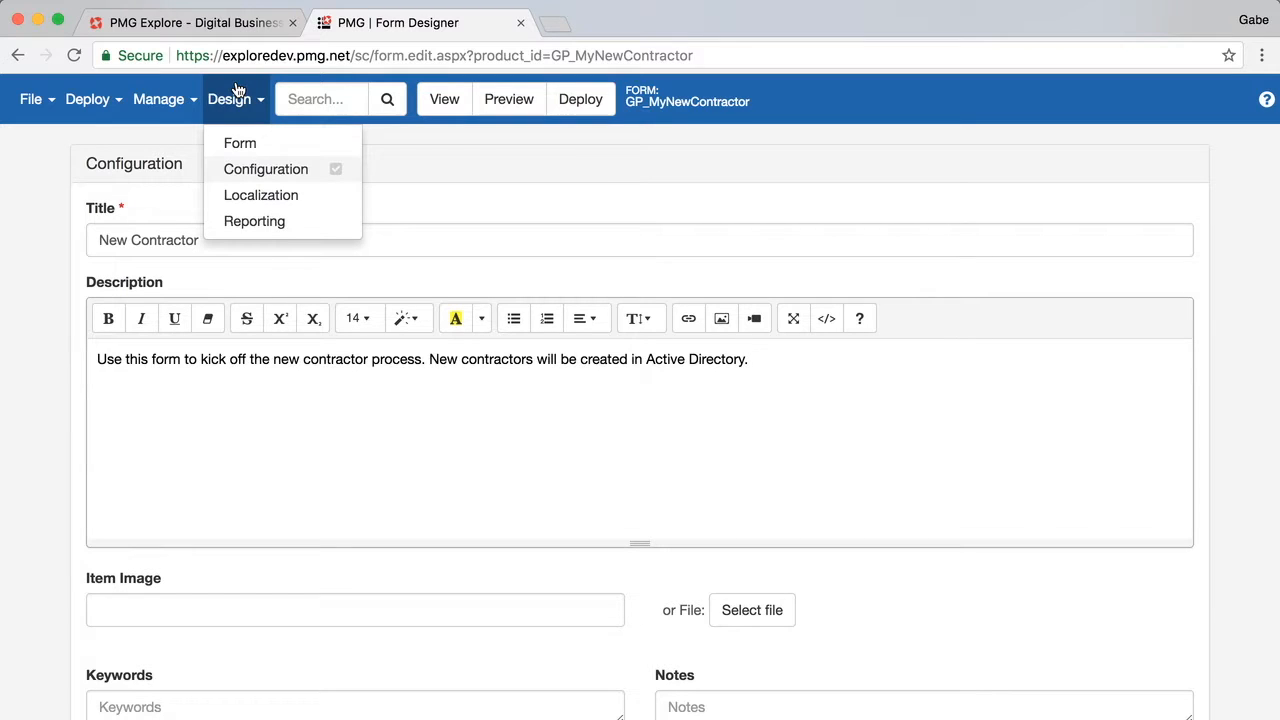
{"action": "left_click", "coordinate": [233, 146]}
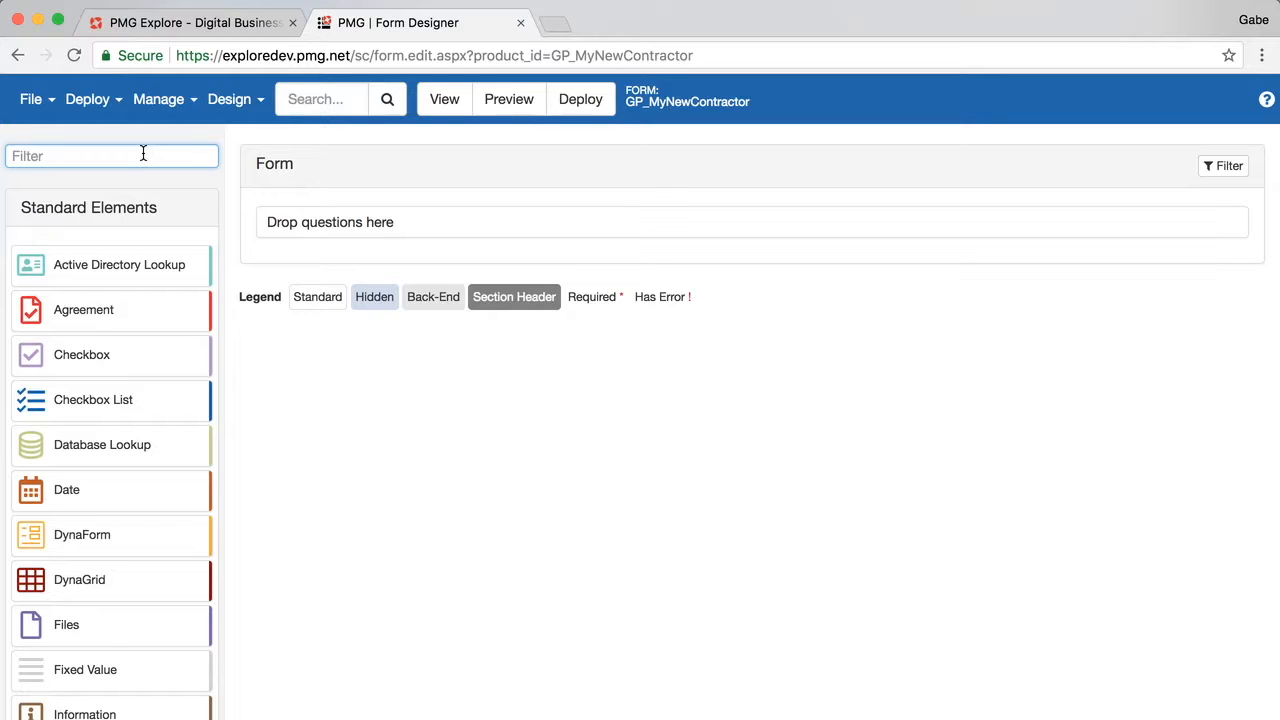
{"action": "type", "text": "tex"}
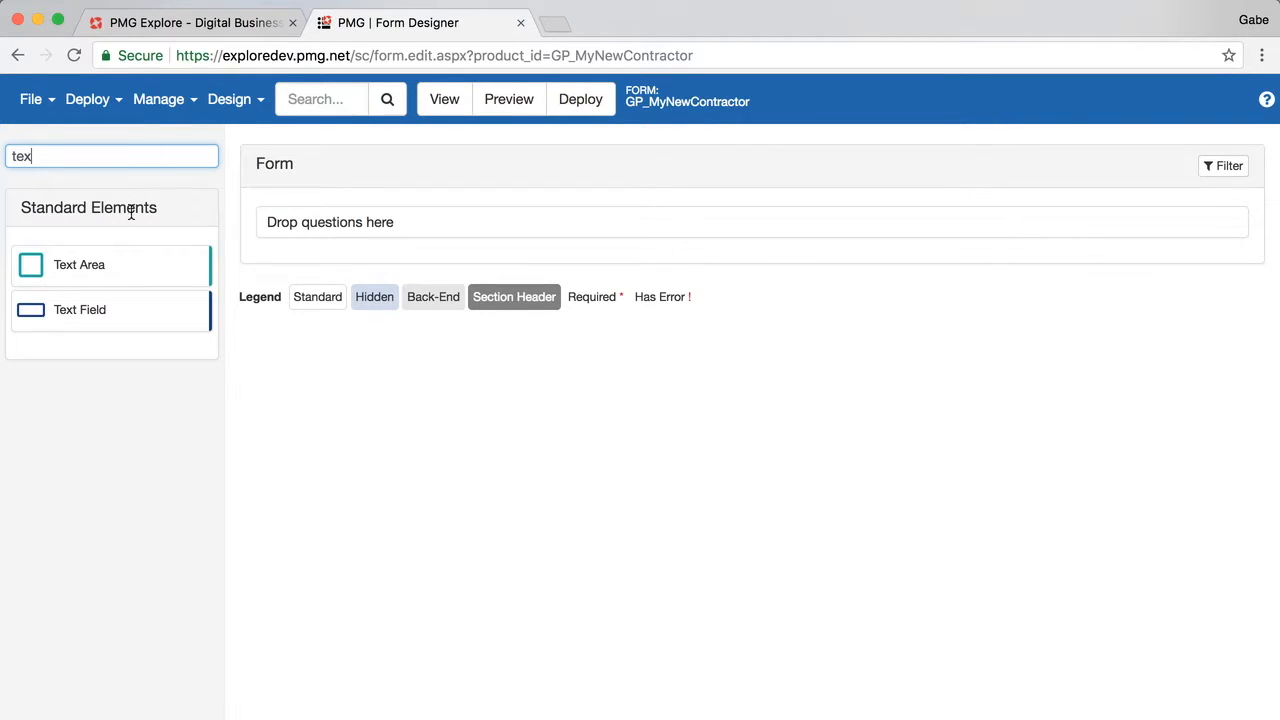
{"action": "left_click_drag", "start_coordinate": [99, 316], "coordinate": [389, 226]}
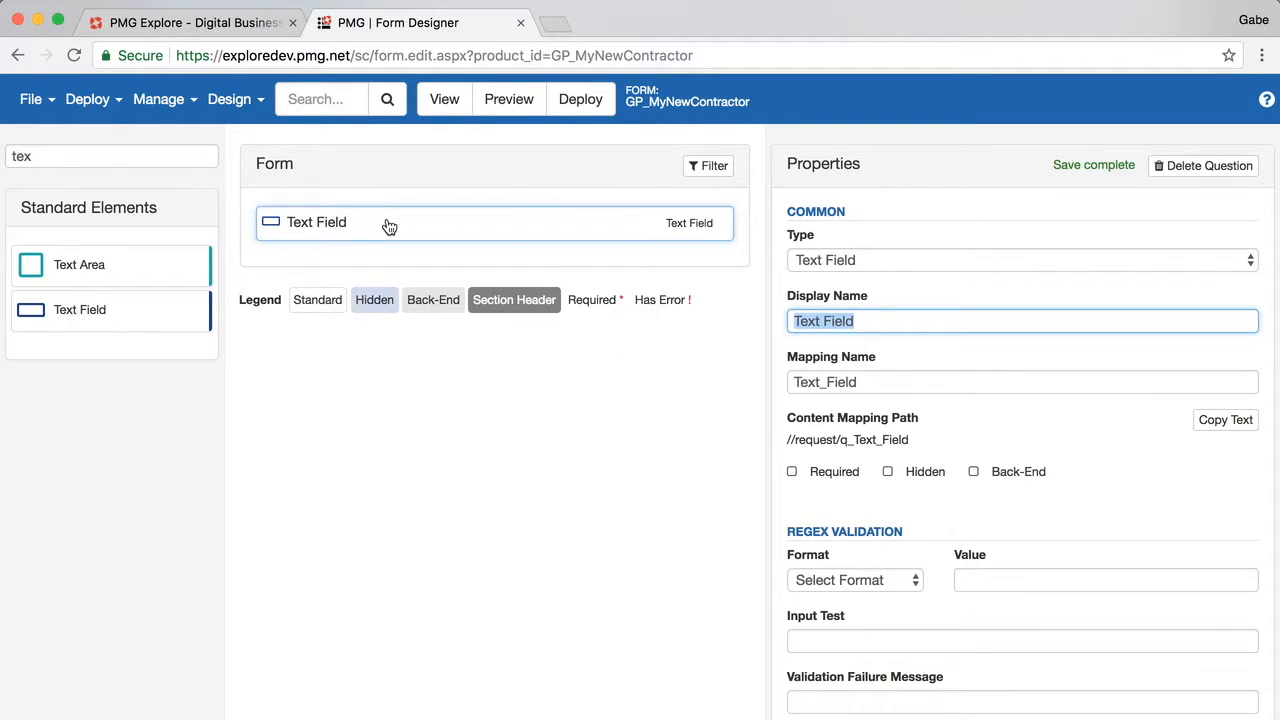
{"action": "type", "text": "First Name"}
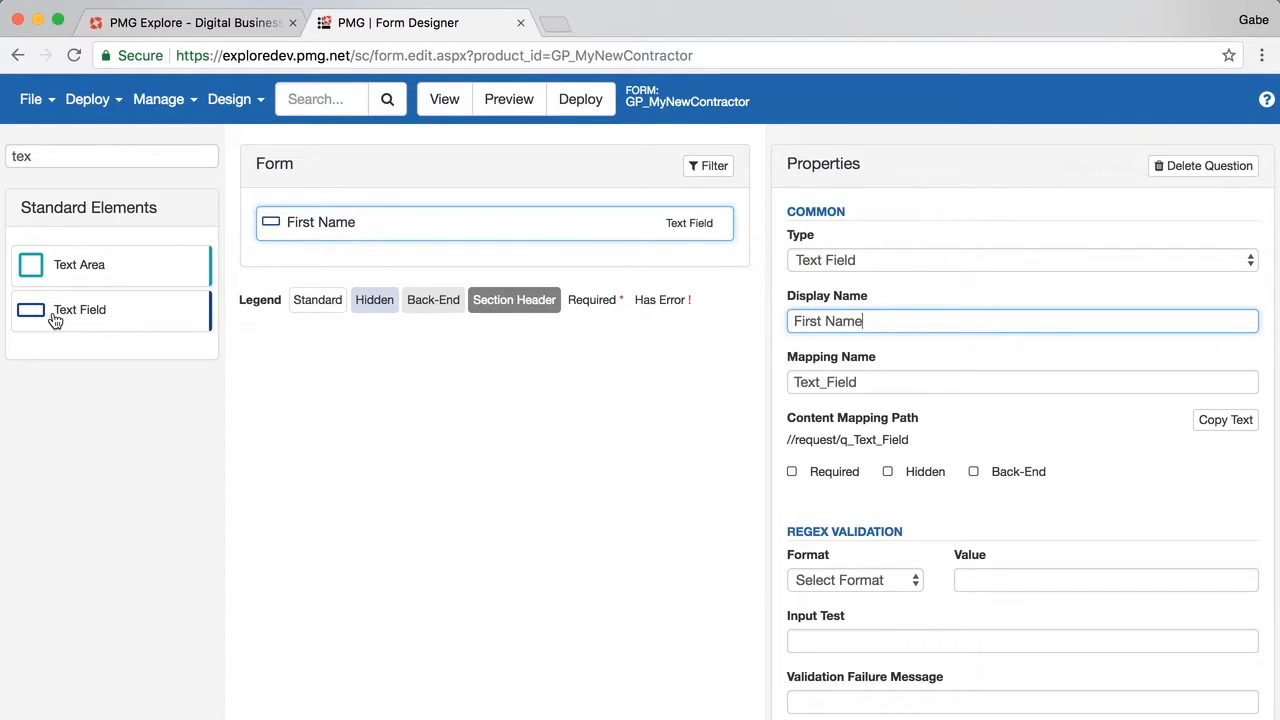
{"action": "left_click_drag", "start_coordinate": [60, 318], "coordinate": [352, 262]}
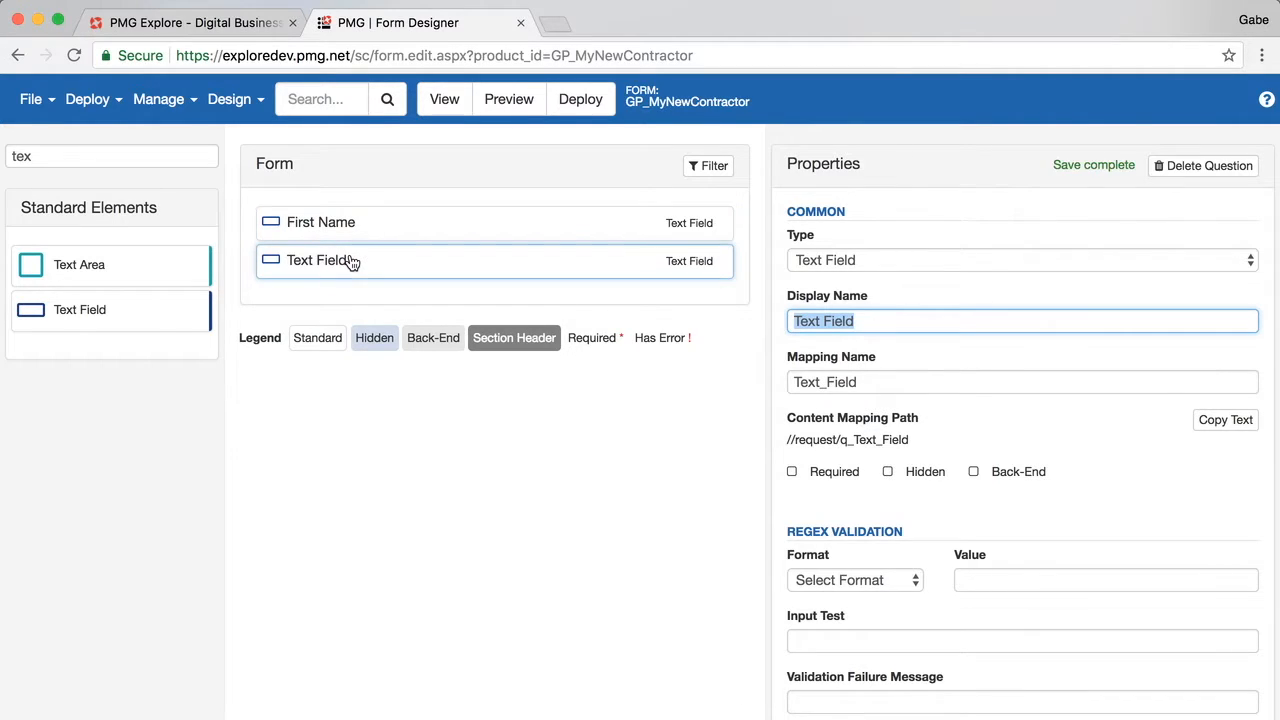
{"action": "type", "text": "Last "}
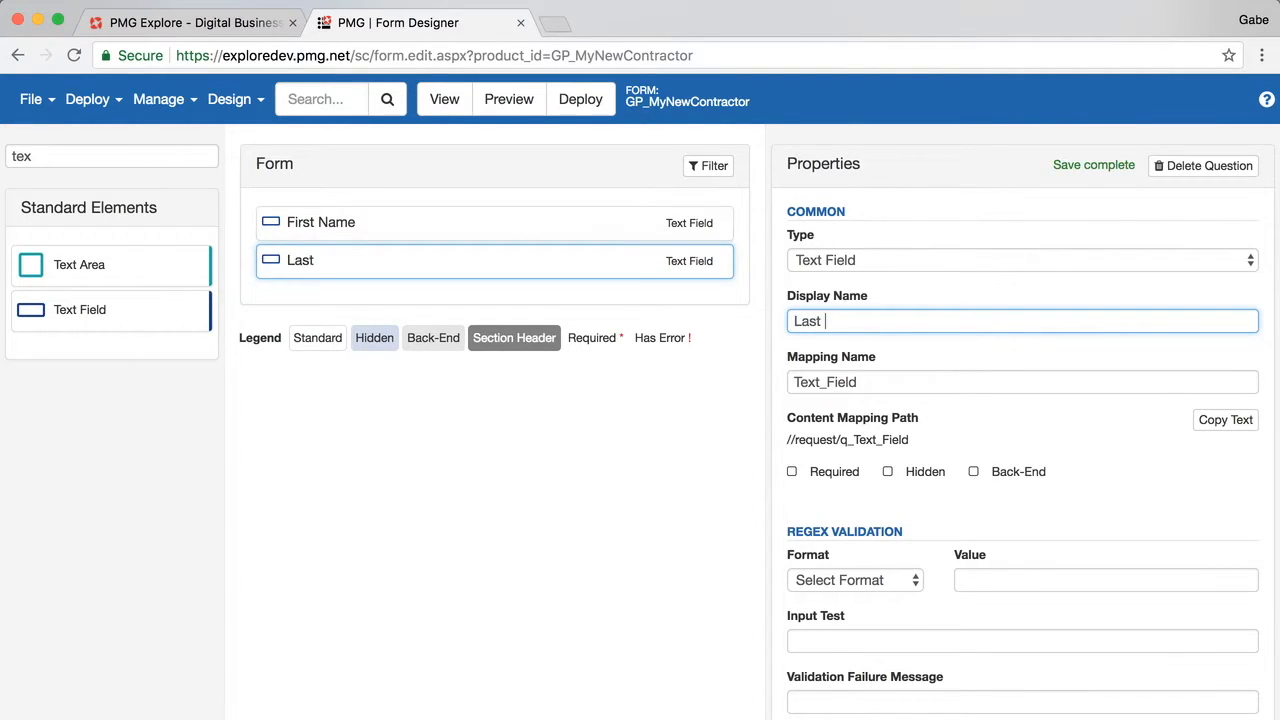
{"action": "type", "text": "Name"}
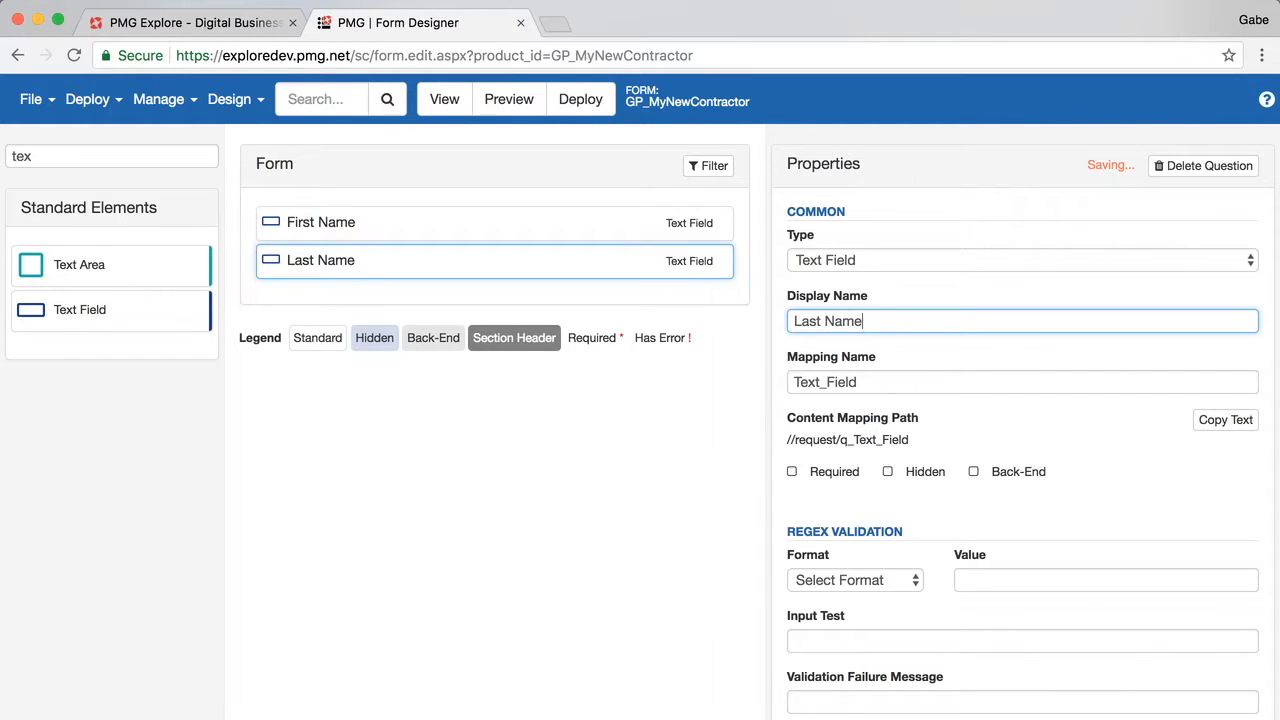
{"action": "left_click_drag", "start_coordinate": [63, 314], "coordinate": [384, 300]}
{"action": "type", "text": "Email"}
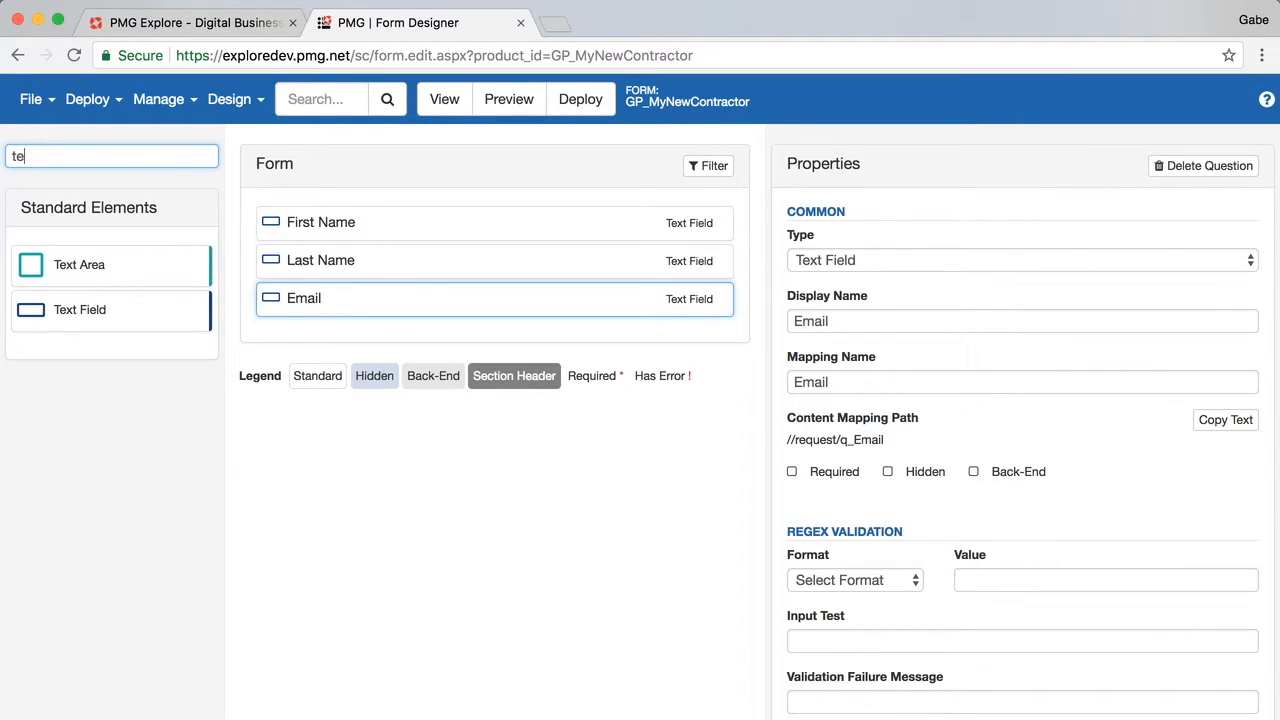
- Add an Active Directory Lookup question below Email and name it Manager
{"action": "key", "text": "BackSpace"}
{"action": "key", "text": "BackSpace"}
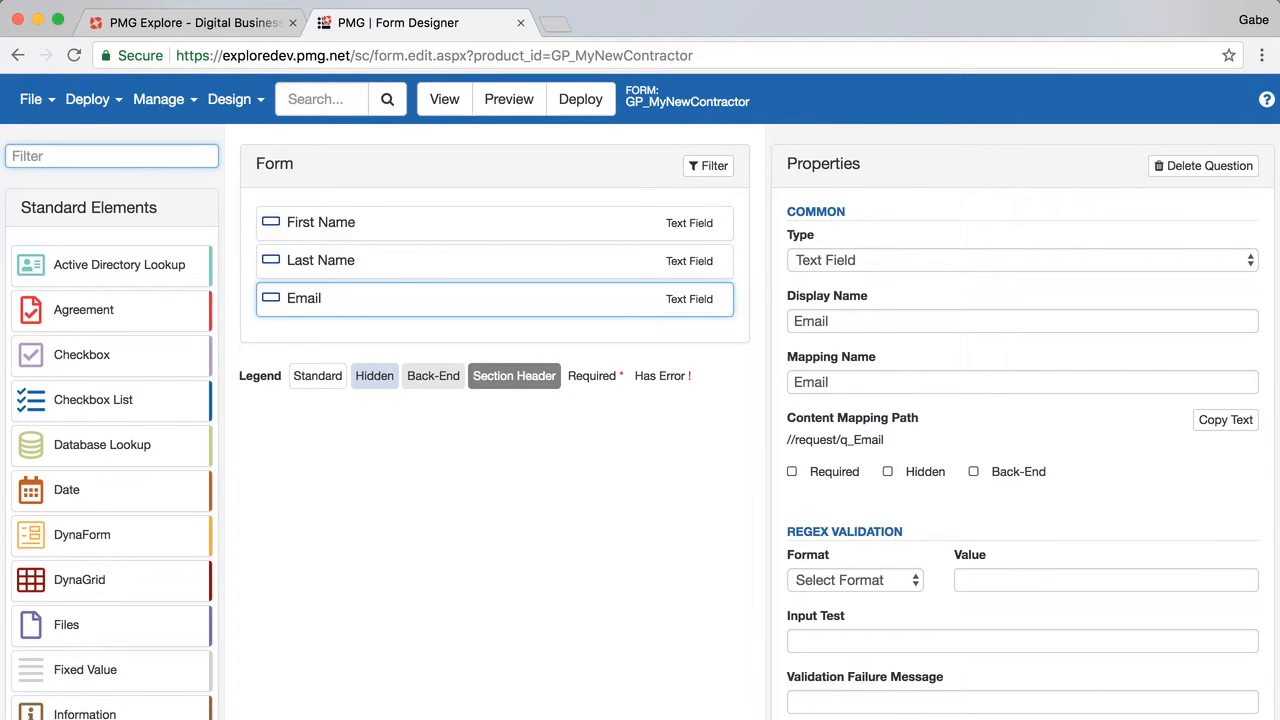
{"action": "left_click_drag", "start_coordinate": [130, 266], "coordinate": [445, 354]}
{"action": "type", "text": "Manager"}
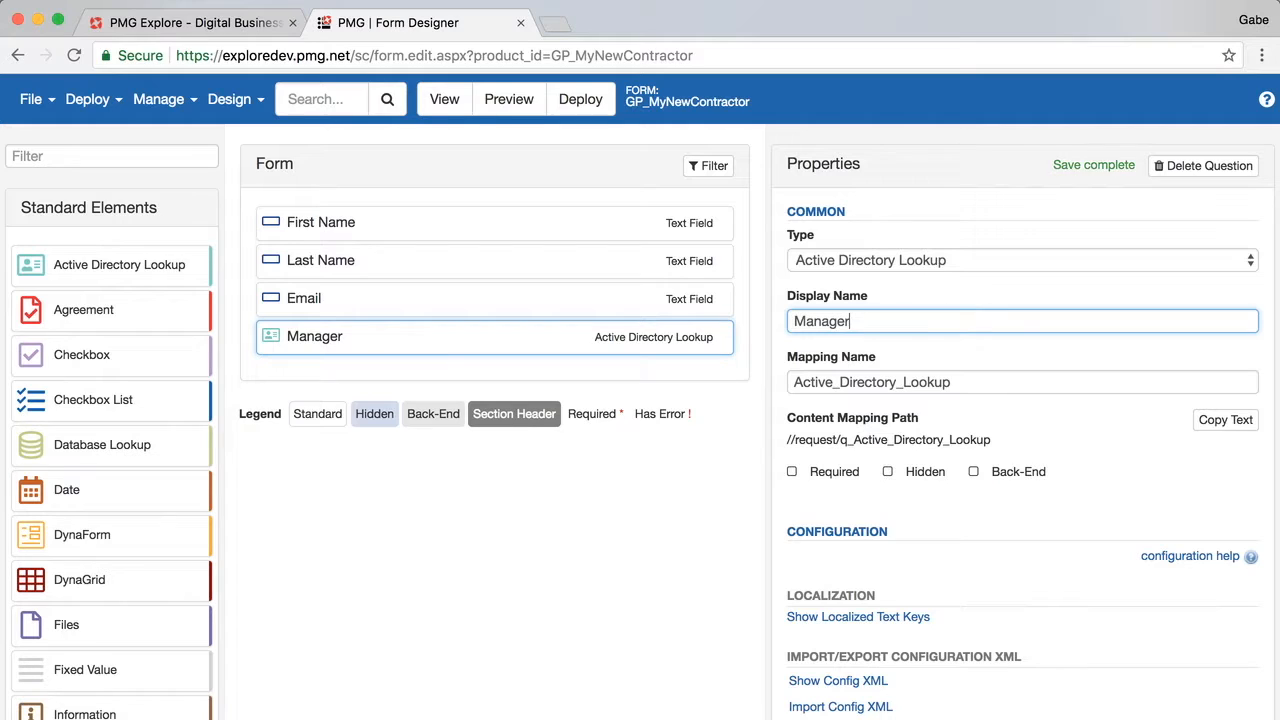
- Add two Date questions below Manager, named Start Date and End Date
{"action": "left_click", "coordinate": [157, 152]}
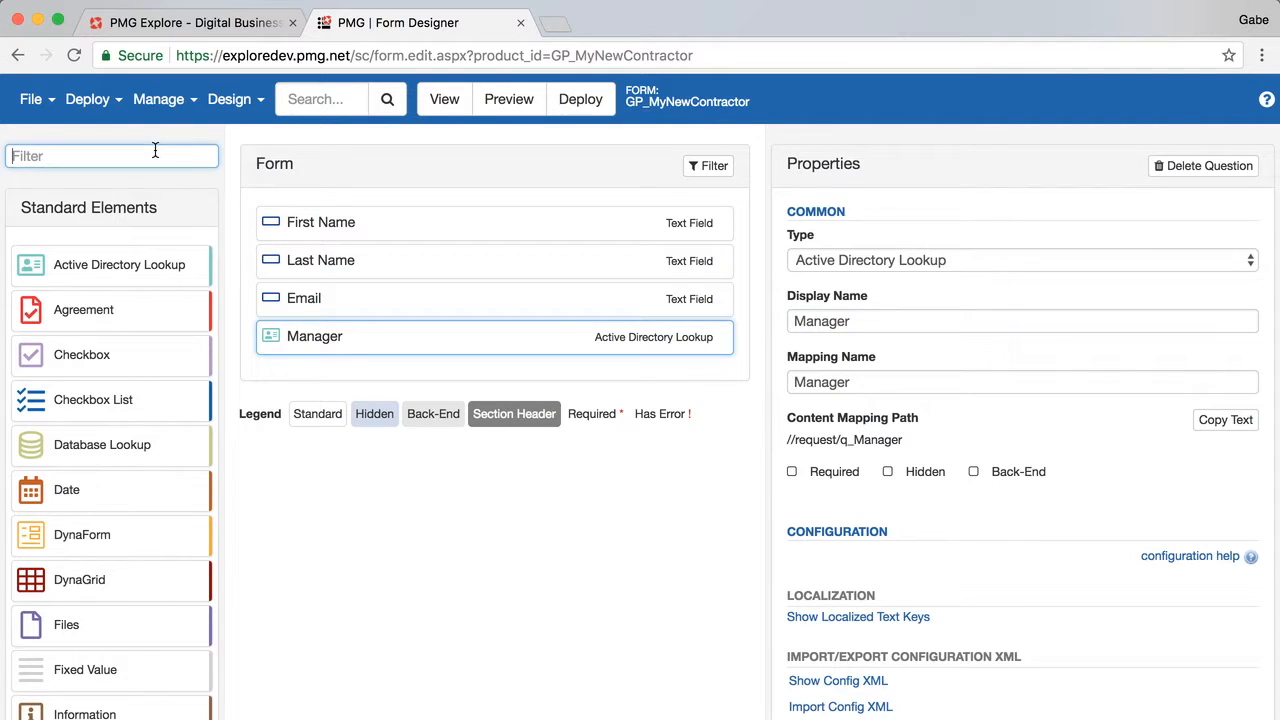
{"action": "type", "text": "dat"}
{"action": "left_click_drag", "start_coordinate": [120, 317], "coordinate": [350, 378]}
{"action": "type", "text": "Start Date"}
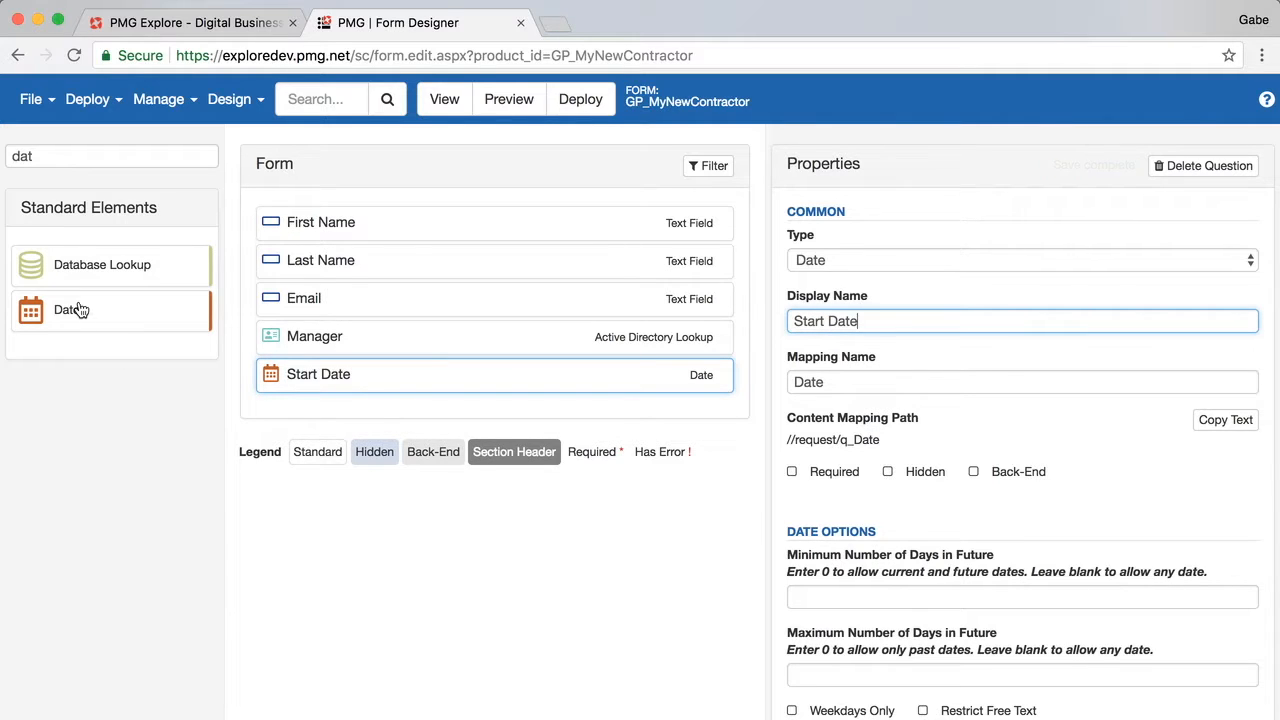
{"action": "left_click_drag", "start_coordinate": [77, 309], "coordinate": [330, 402]}
{"action": "type", "text": "End Date"}
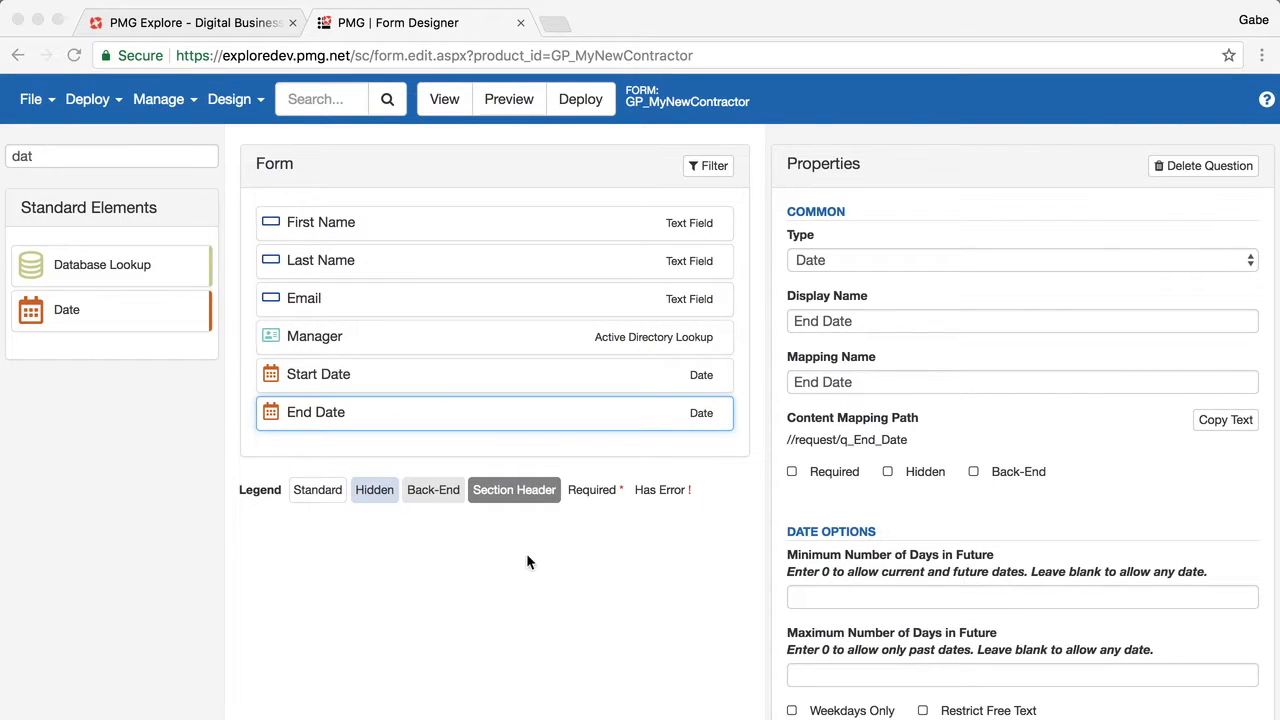
- Preview the New Contractor form and examine all its fields down to the end
{"action": "left_click", "coordinate": [507, 110]}
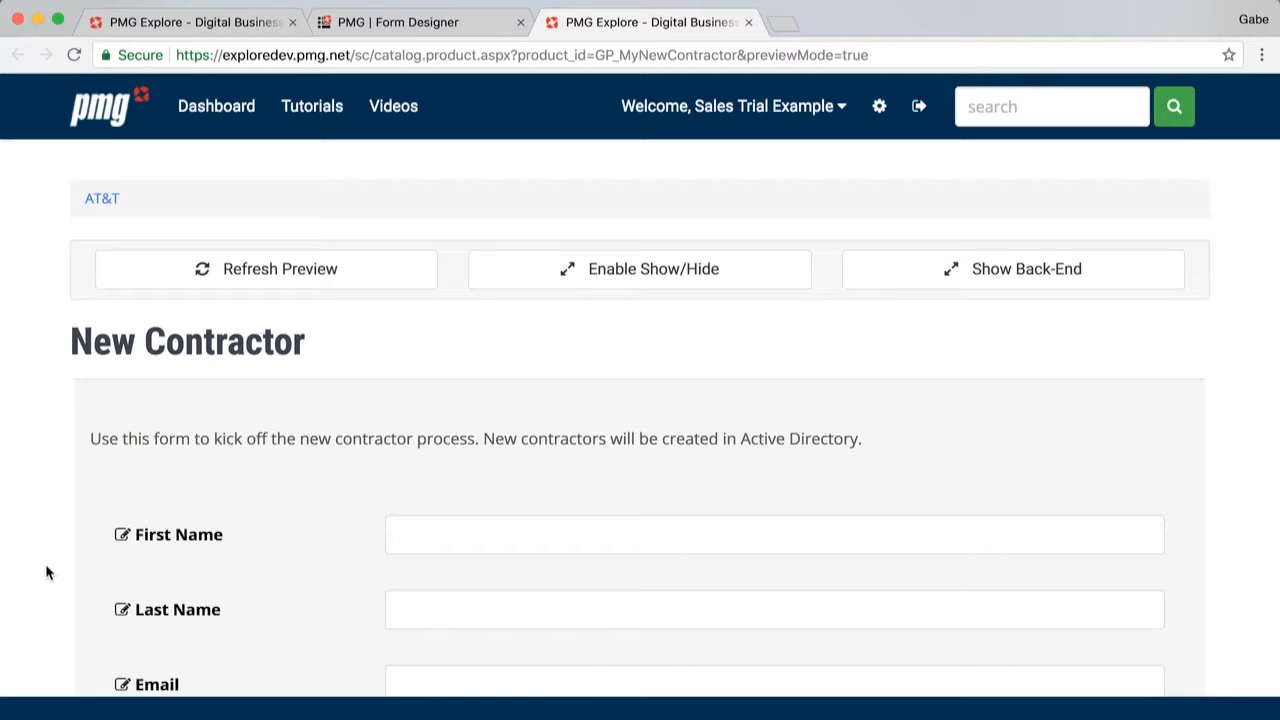
{"action": "scroll", "coordinate": [45, 572], "scroll_direction": "down", "scroll_amount": 3}
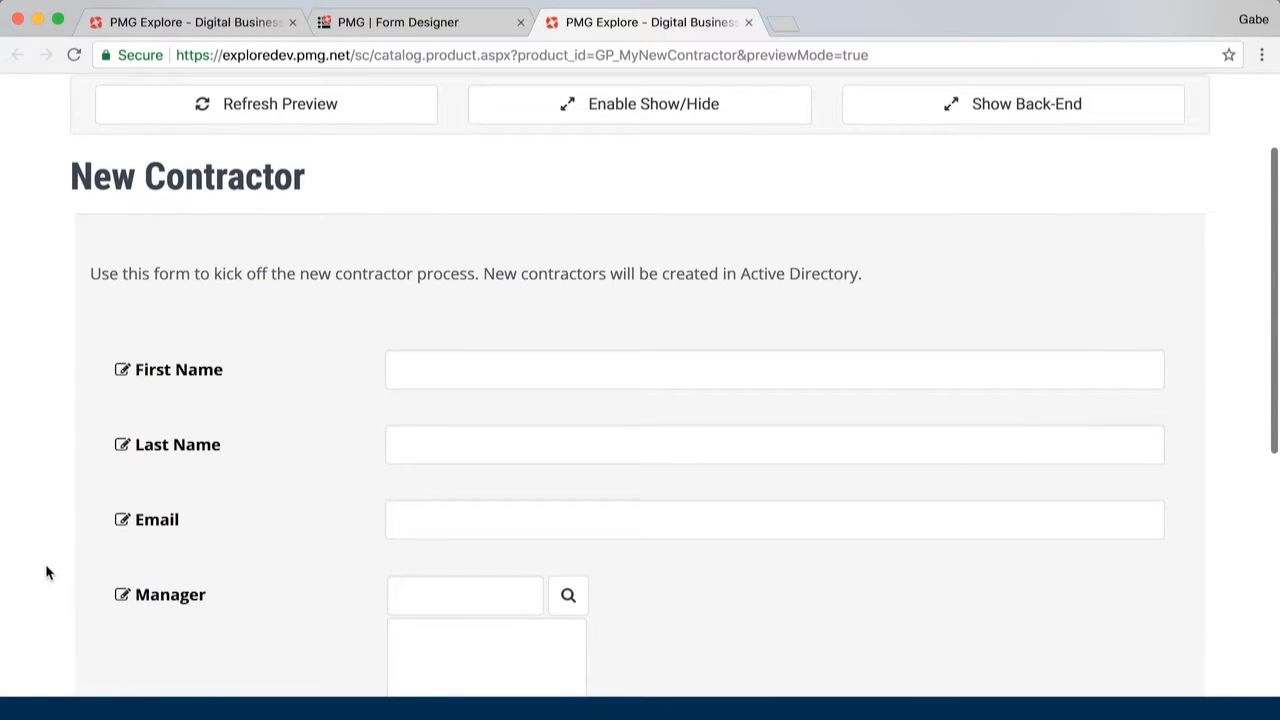
{"action": "scroll", "coordinate": [45, 572], "scroll_direction": "down", "scroll_amount": 5}
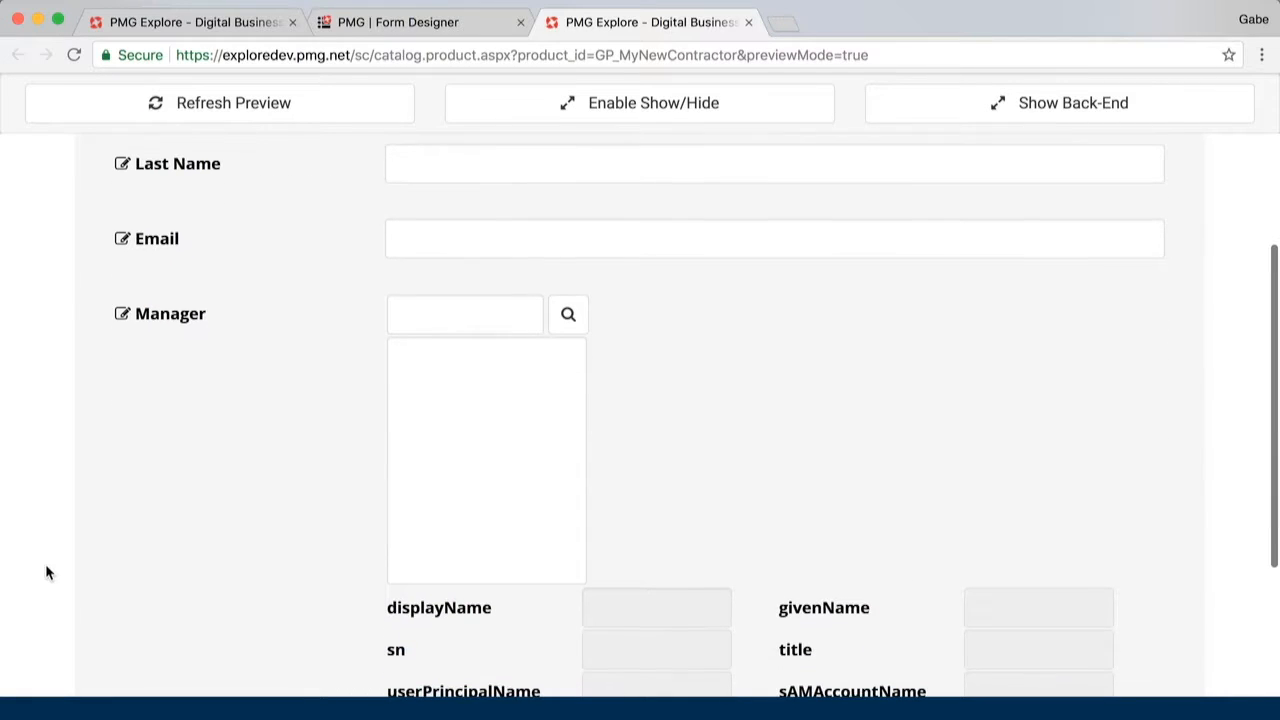
{"action": "scroll", "coordinate": [45, 572], "scroll_direction": "down", "scroll_amount": 5}
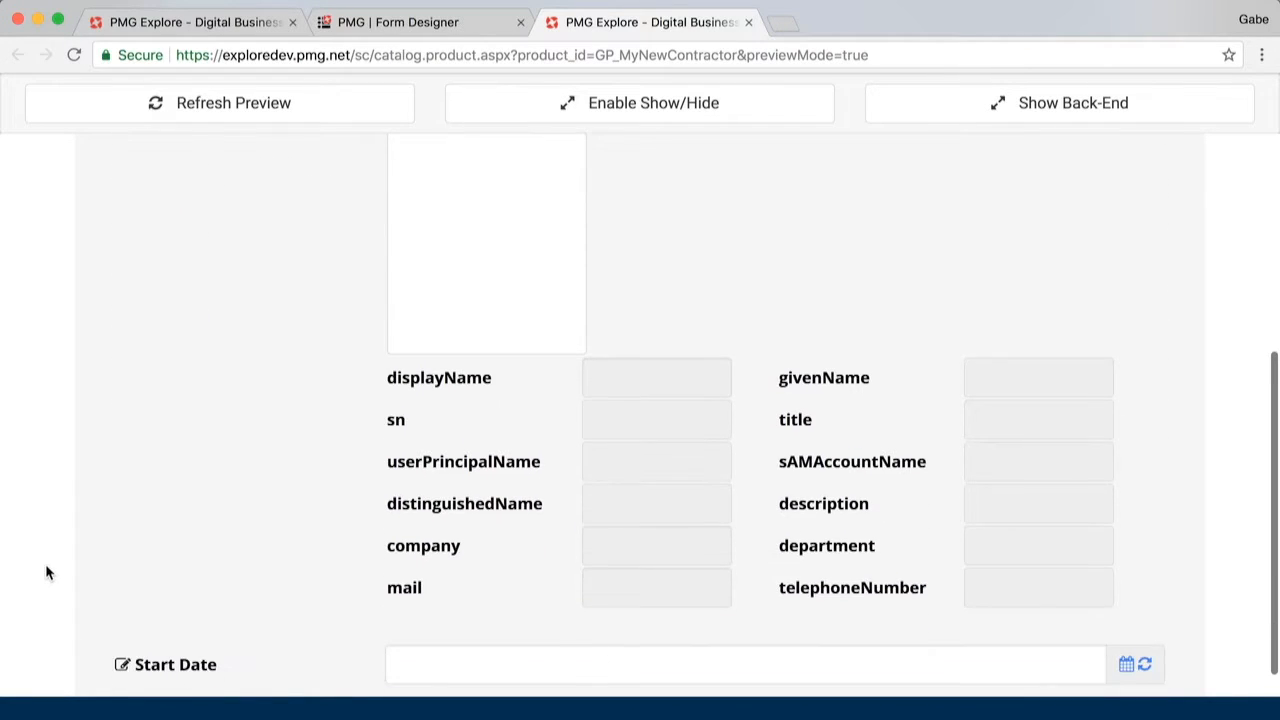
{"action": "scroll", "coordinate": [45, 572], "scroll_direction": "down", "scroll_amount": 4}
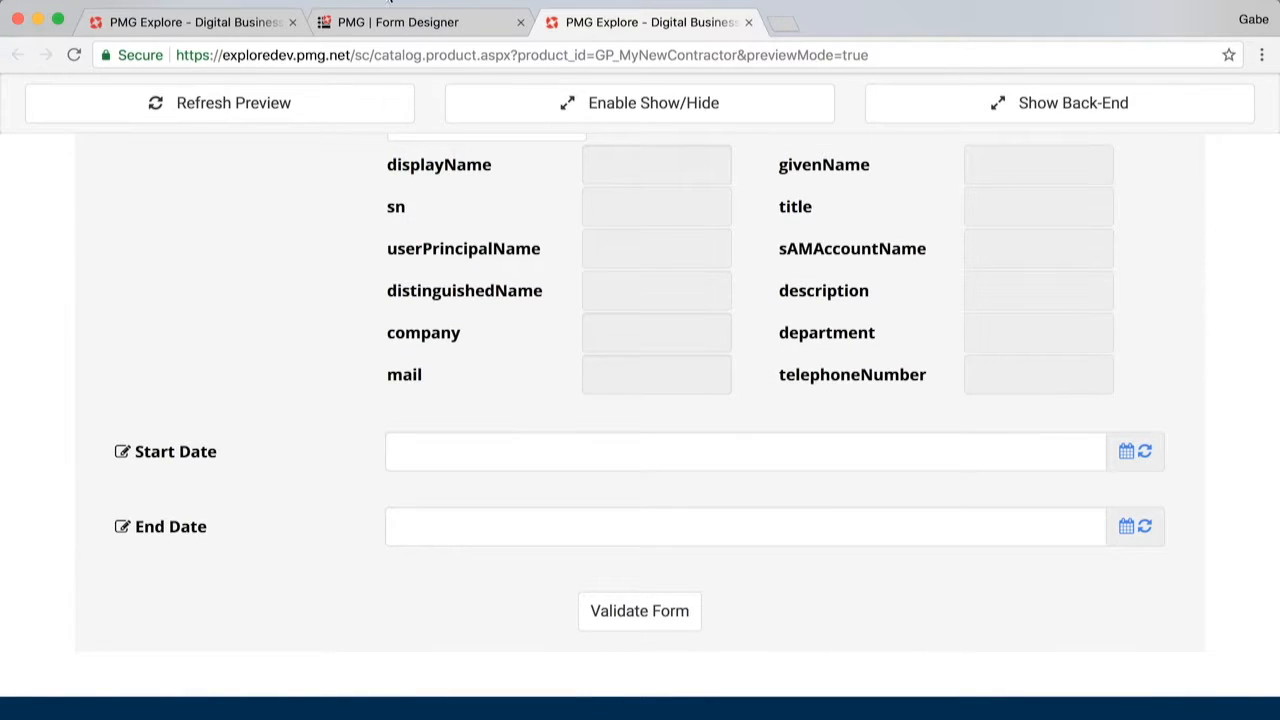
- Return to the form designer and deploy the New Contractor form
{"action": "left_click", "coordinate": [382, 13]}
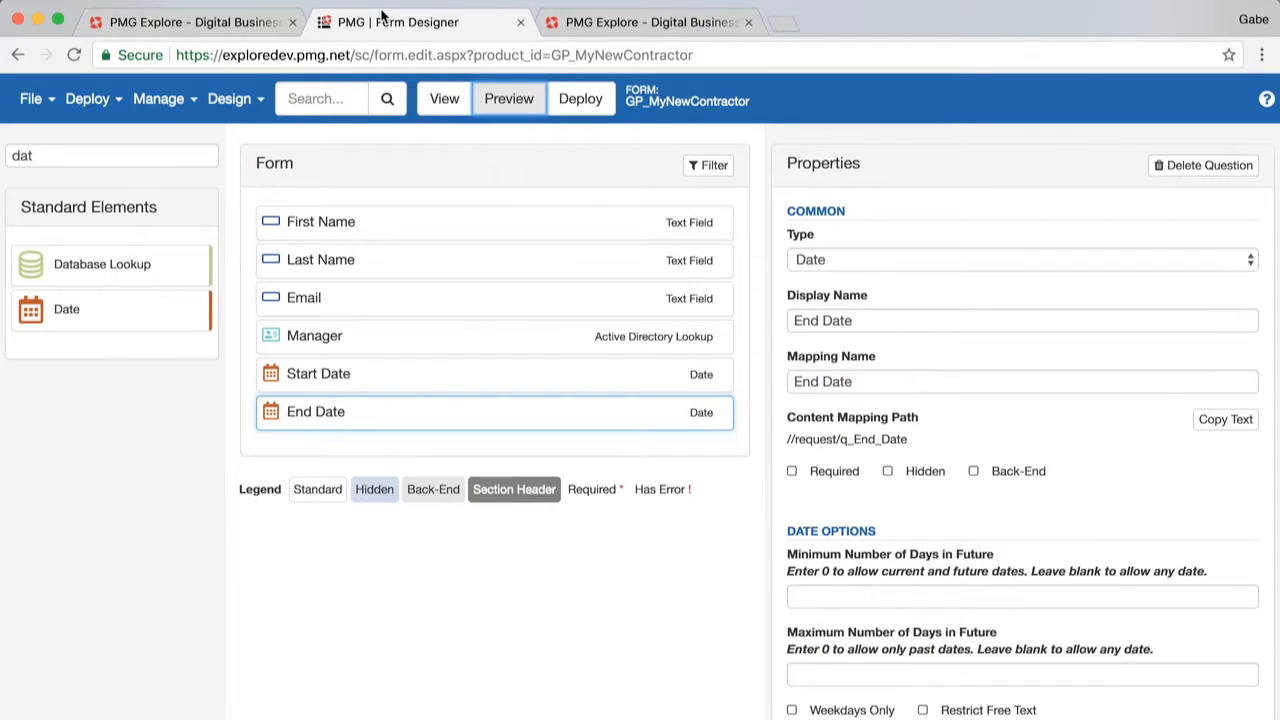
{"action": "left_click", "coordinate": [581, 101]}
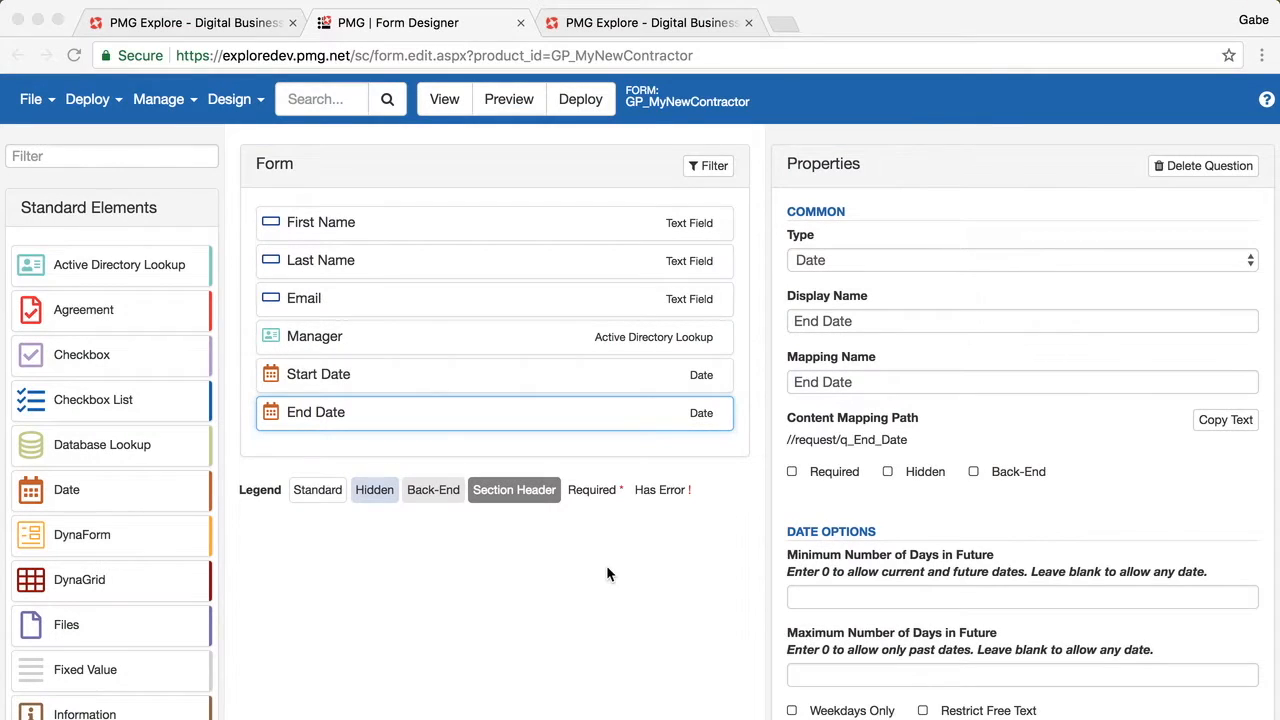
- Add a Select List question below End Date and name it Role
{"action": "left_click", "coordinate": [144, 150]}
{"action": "type", "text": "sele"}
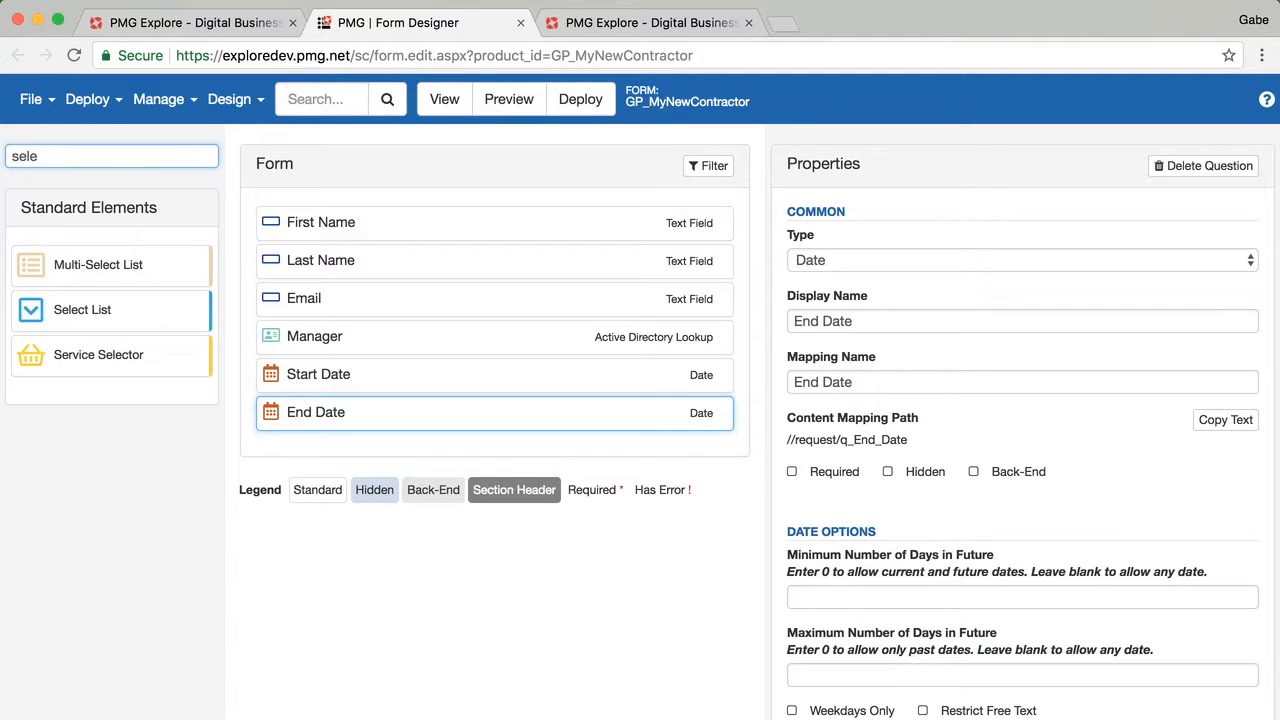
{"action": "left_click_drag", "start_coordinate": [108, 320], "coordinate": [389, 477]}
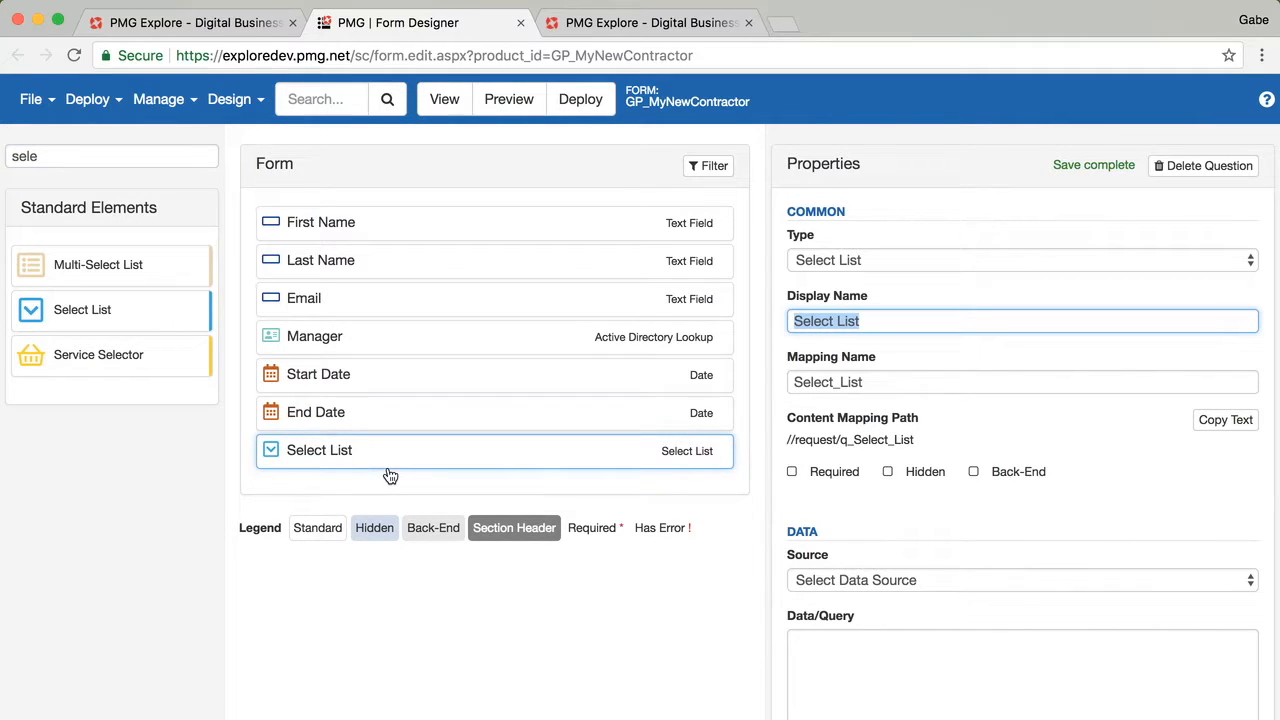
{"action": "type", "text": "R"}
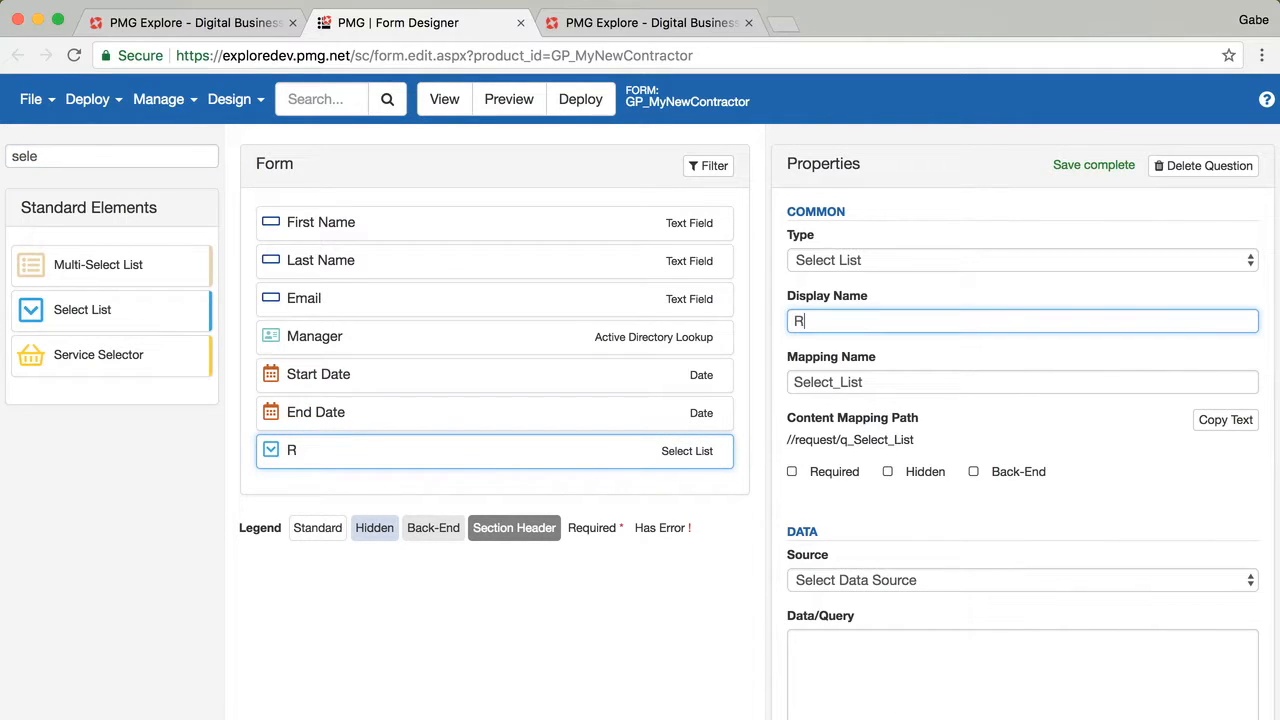
{"action": "type", "text": "ole"}
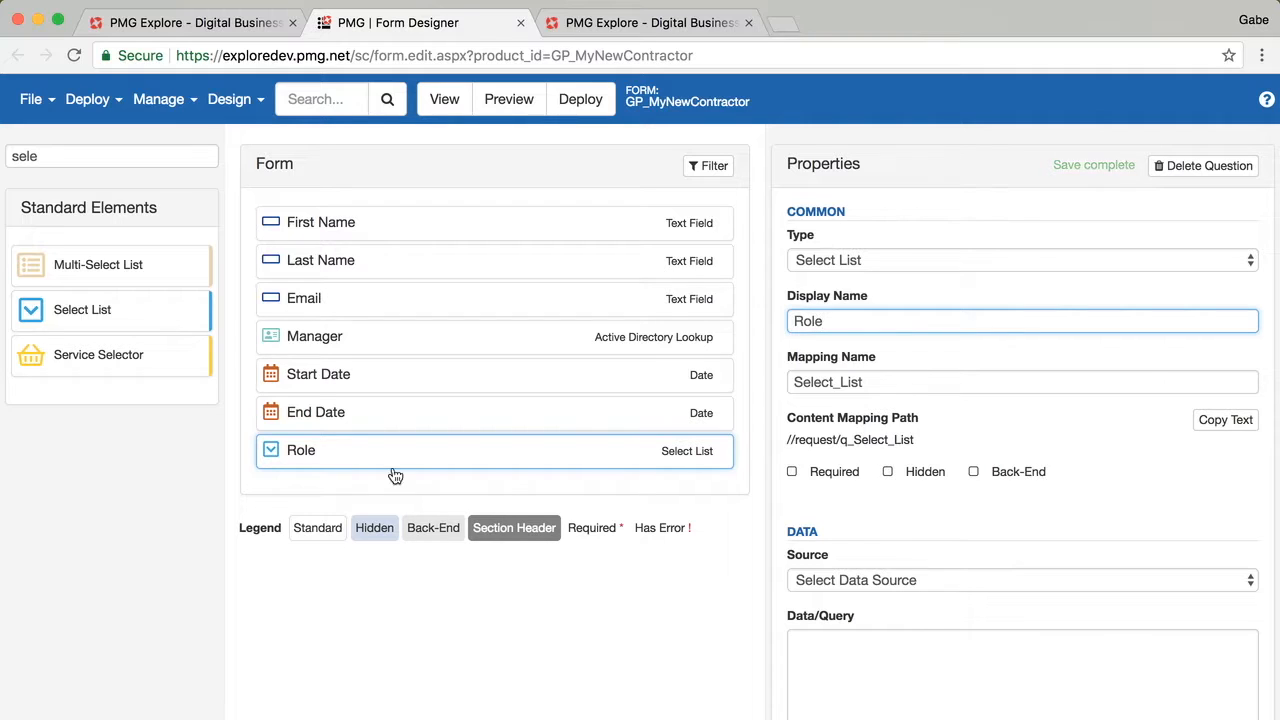
- Set the Role list's data source to PMG Custom Data with the query "SELECT RoleName FROM Roles"
{"action": "scroll", "coordinate": [880, 584], "scroll_direction": "down", "scroll_amount": 5}
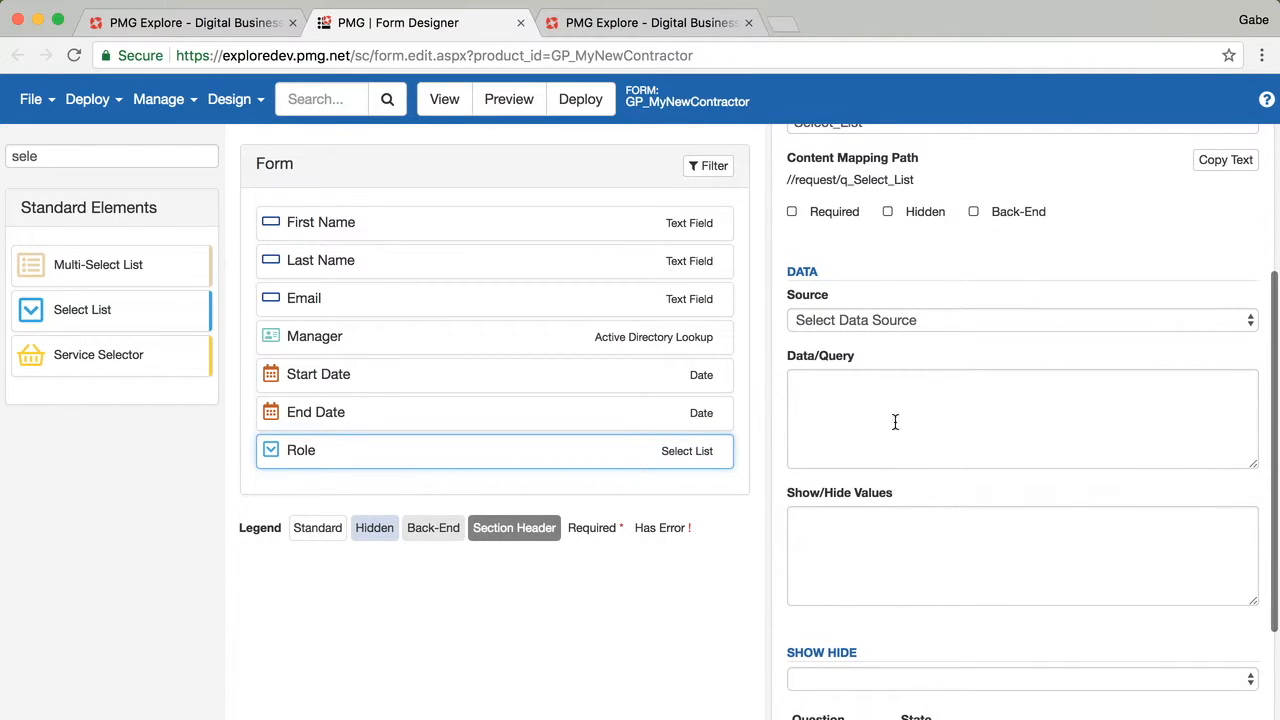
{"action": "left_click", "coordinate": [881, 318]}
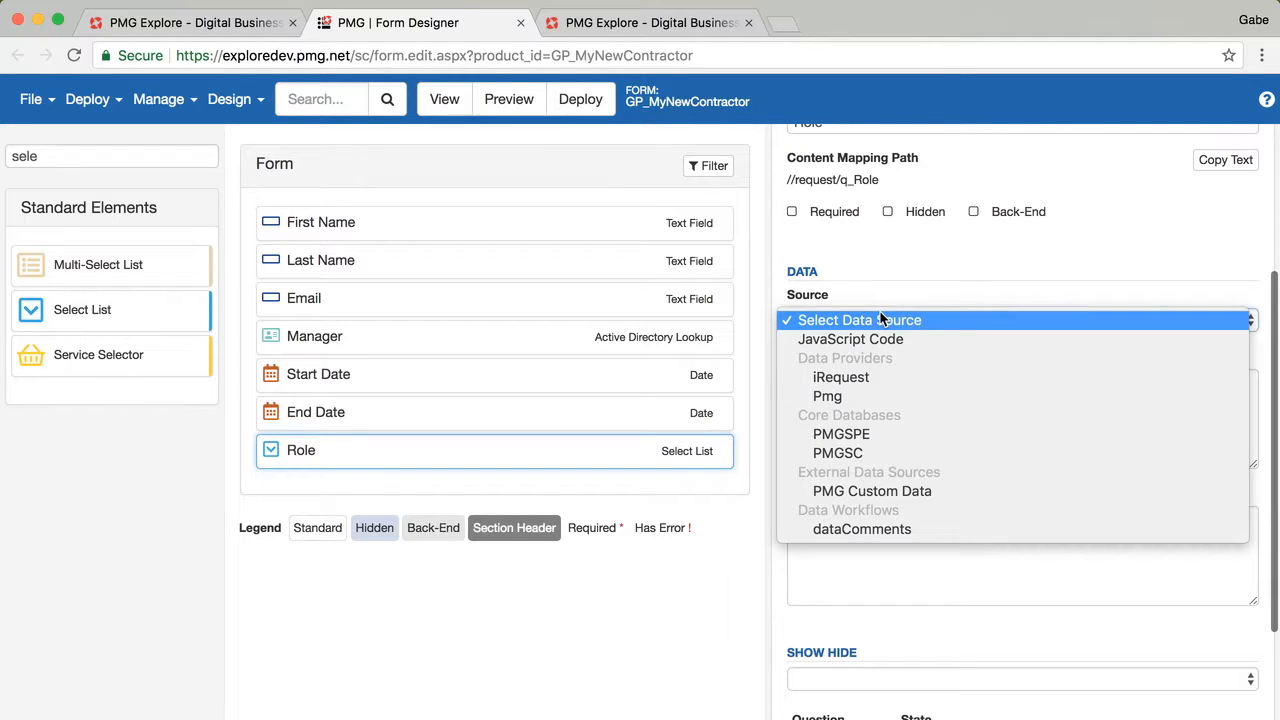
{"action": "left_click", "coordinate": [872, 490]}
{"action": "left_click", "coordinate": [875, 419]}
{"action": "type", "text": "SELECT RoleName FROM"}
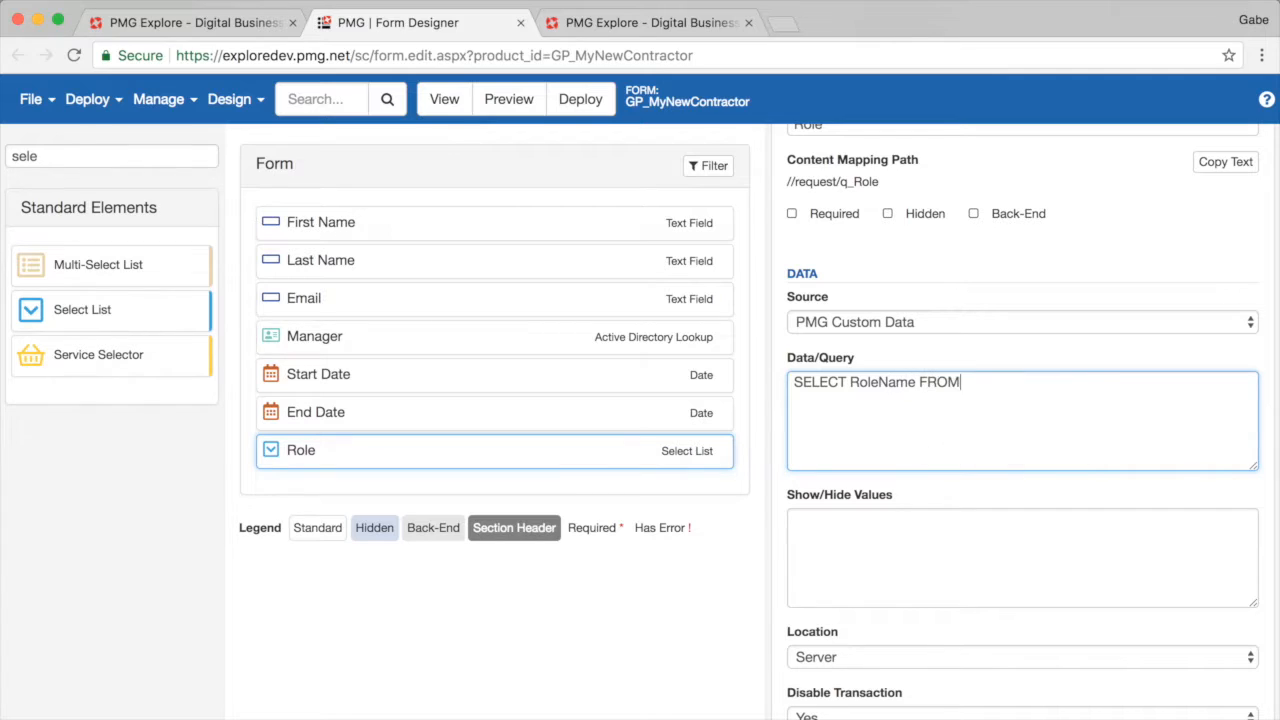
{"action": "type", "text": " Roles"}
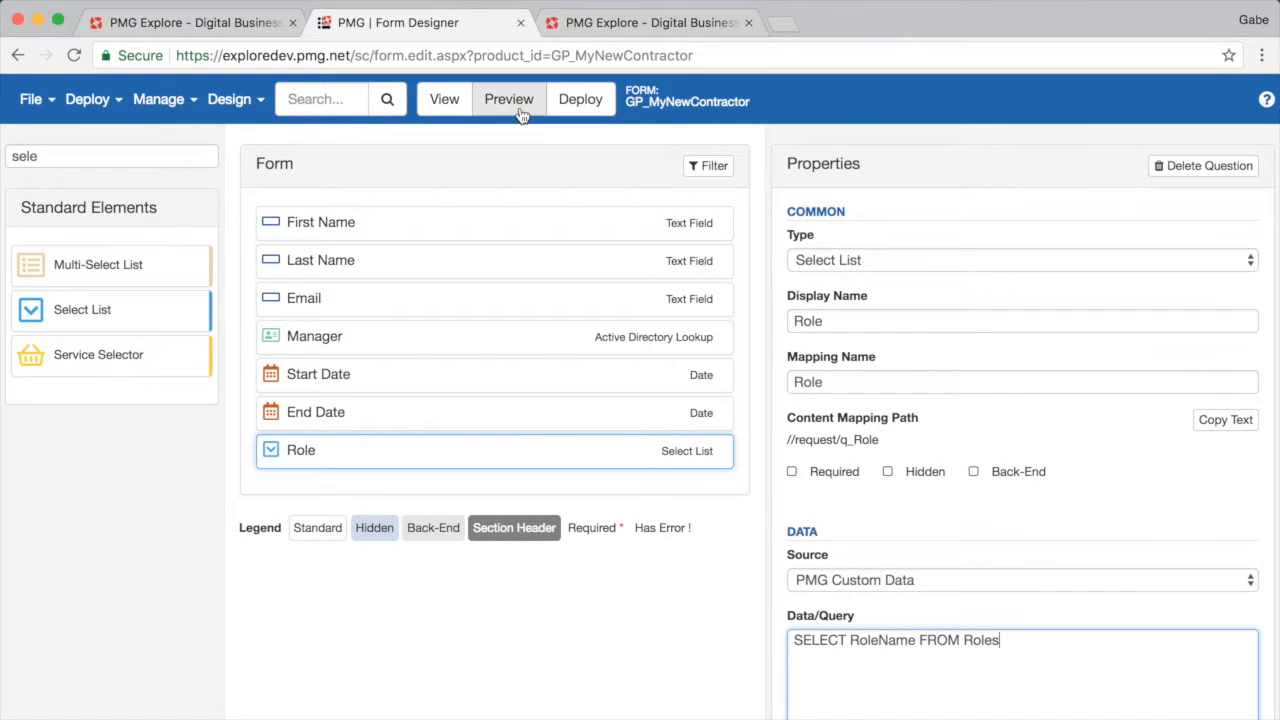
- Preview the form again and check the choices offered by the Role list
{"action": "left_click", "coordinate": [519, 113]}
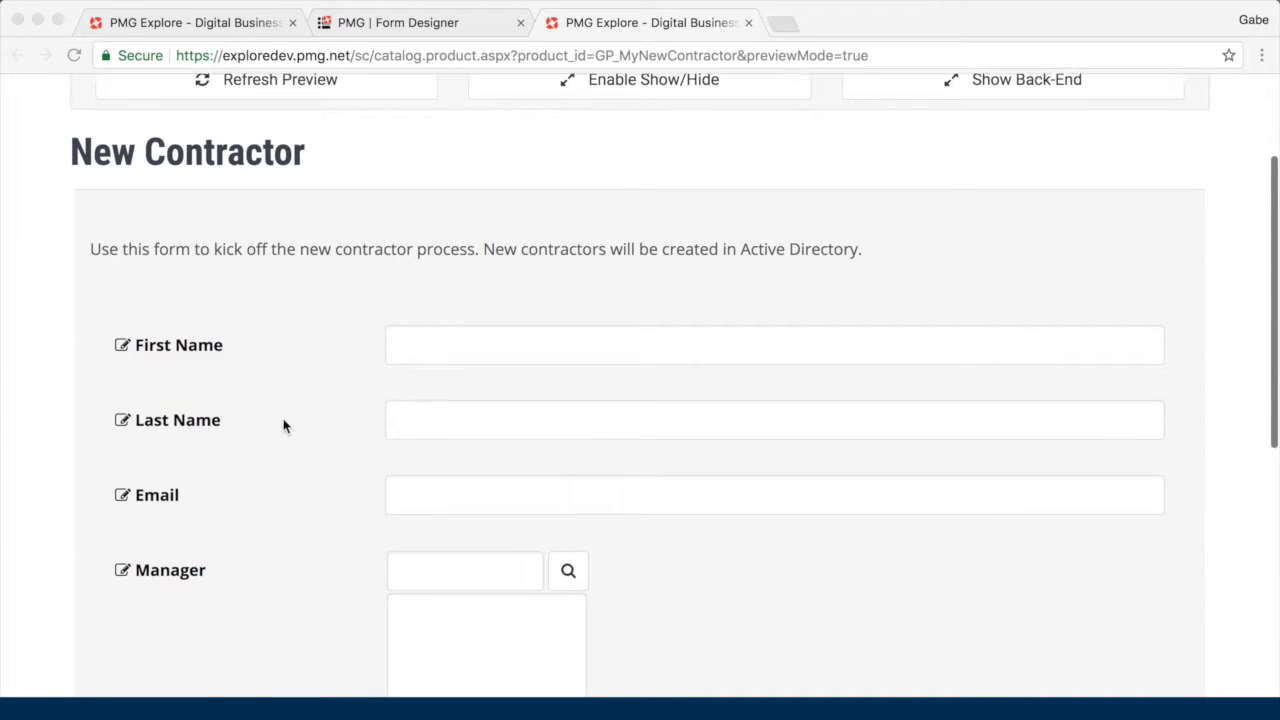
{"action": "scroll", "coordinate": [283, 426], "scroll_direction": "down", "scroll_amount": 10}
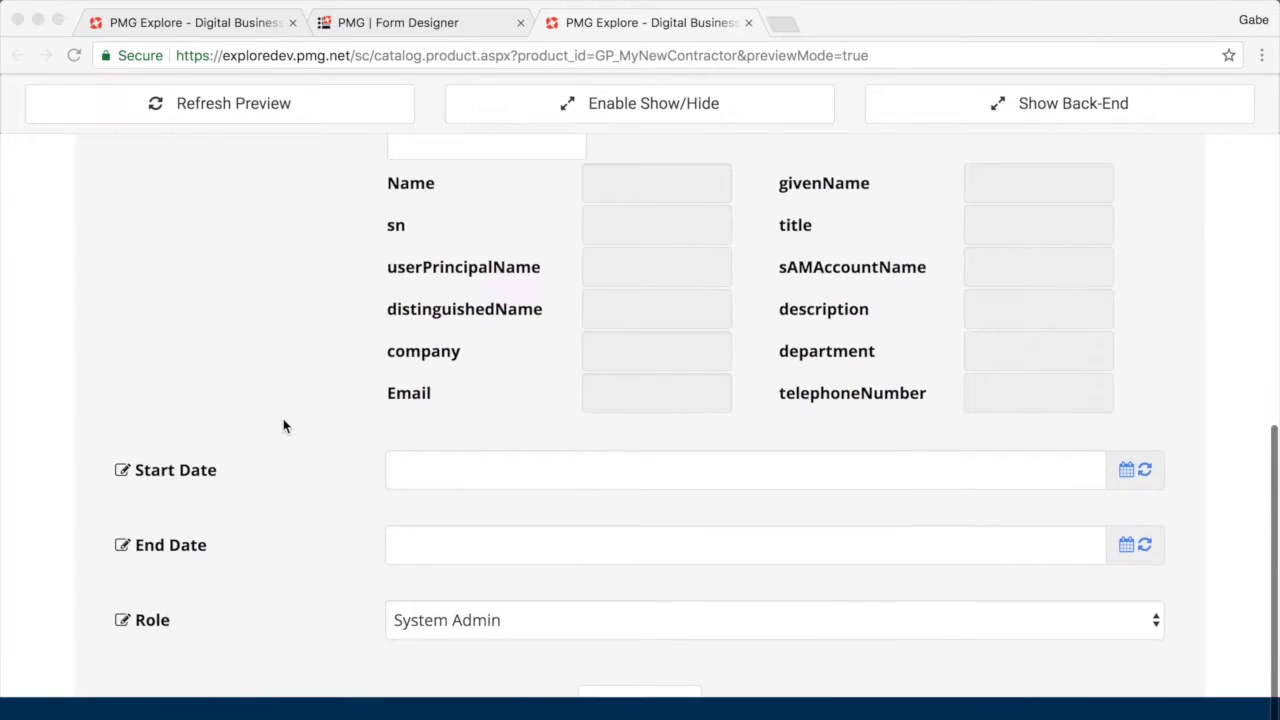
{"action": "scroll", "coordinate": [285, 424], "scroll_direction": "down", "scroll_amount": 2}
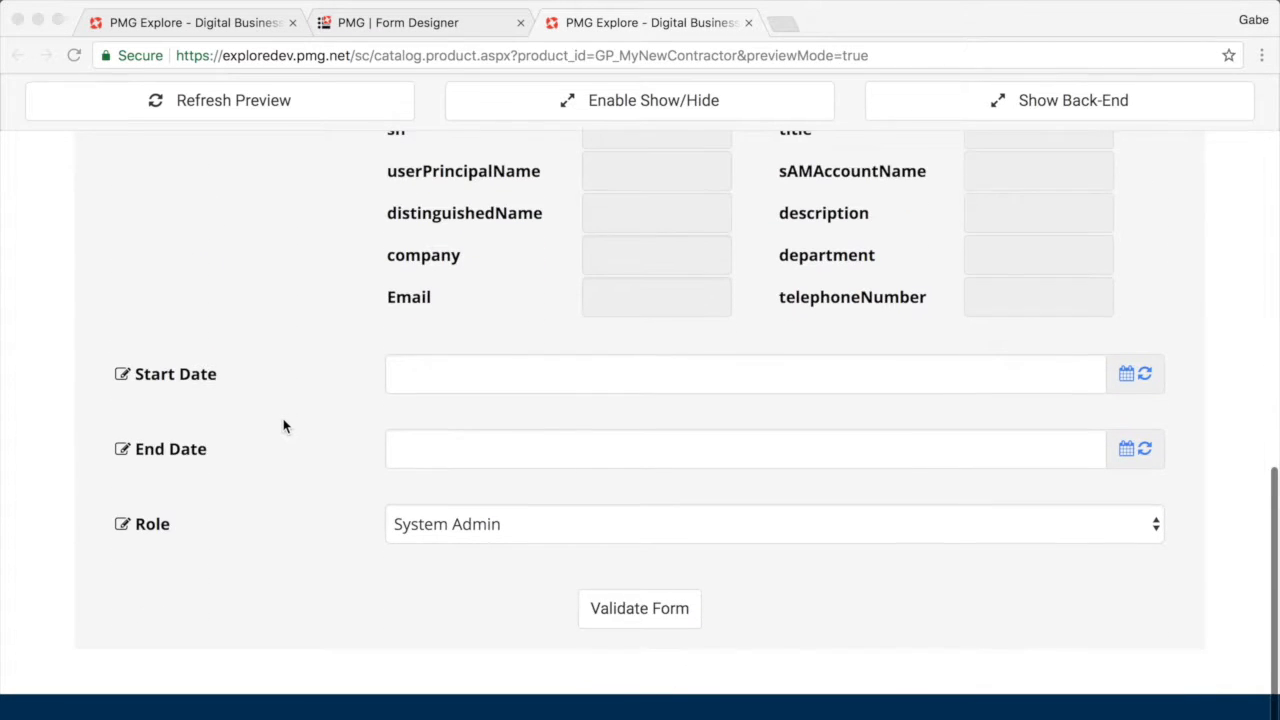
{"action": "left_click", "coordinate": [631, 522]}
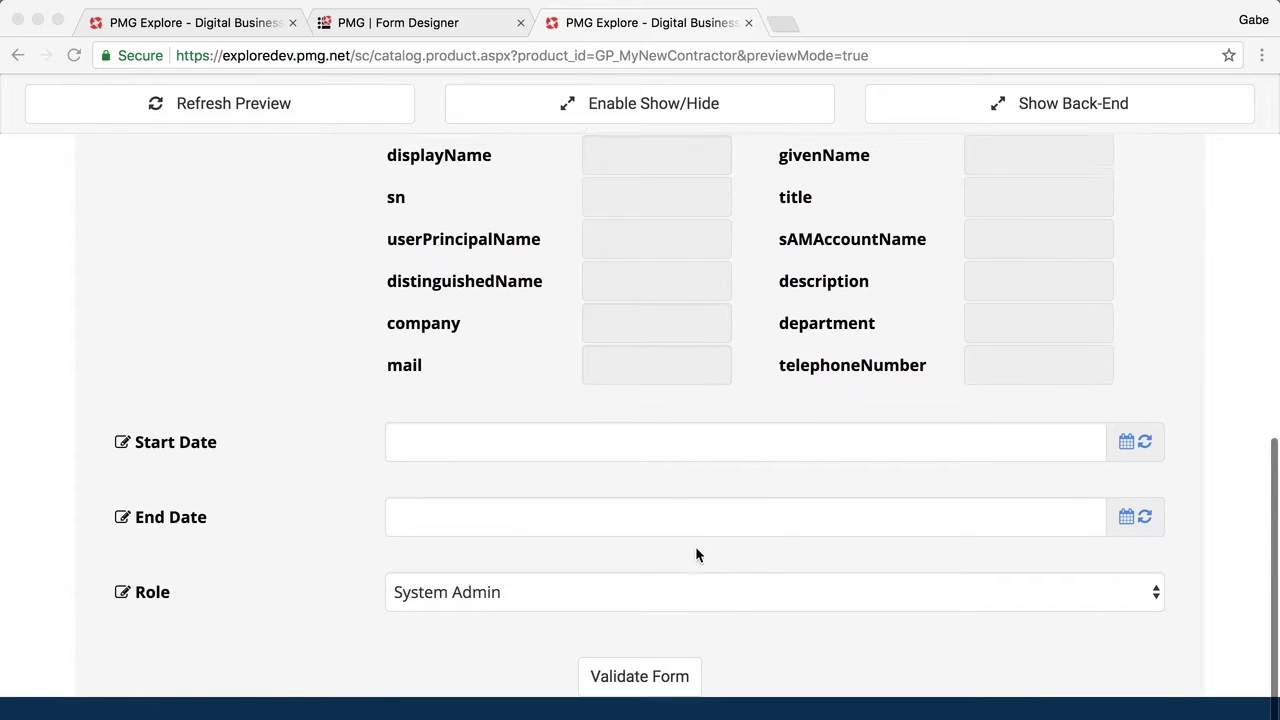
- Open the Manager question for editing in the form designer from the form preview
{"action": "scroll", "coordinate": [696, 547], "scroll_direction": "up", "scroll_amount": 3}
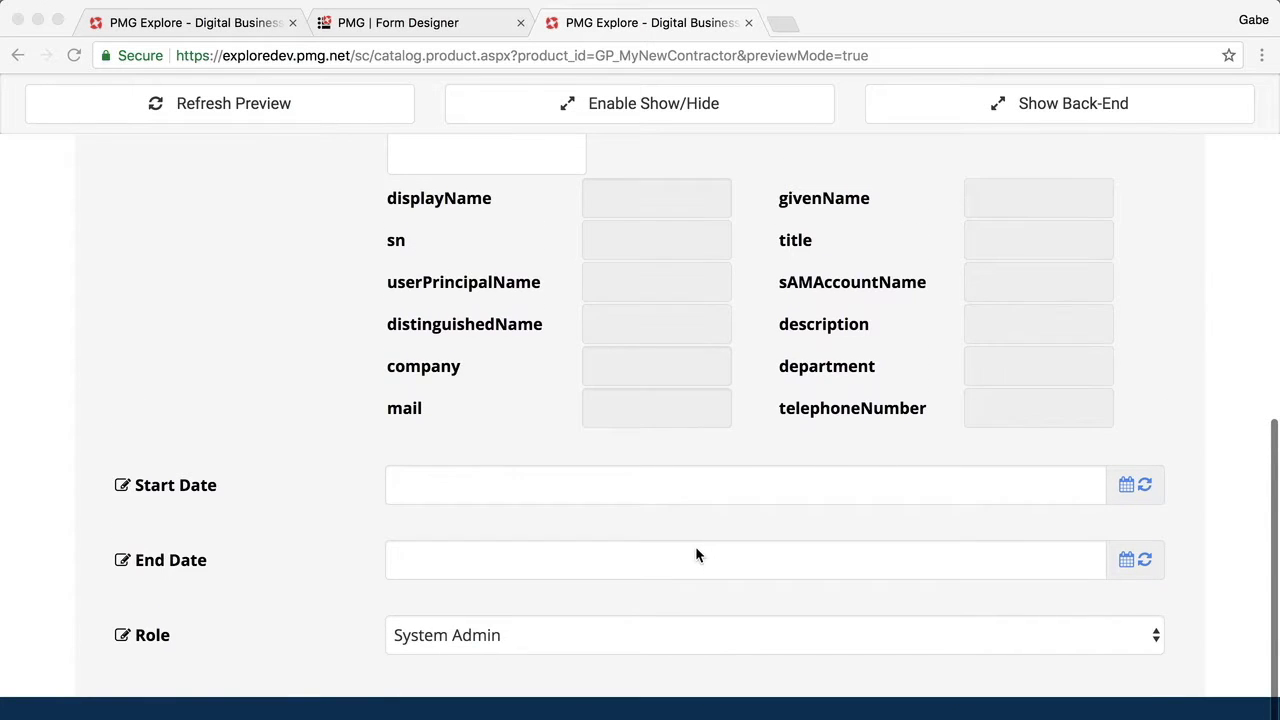
{"action": "scroll", "coordinate": [697, 550], "scroll_direction": "up", "scroll_amount": 3}
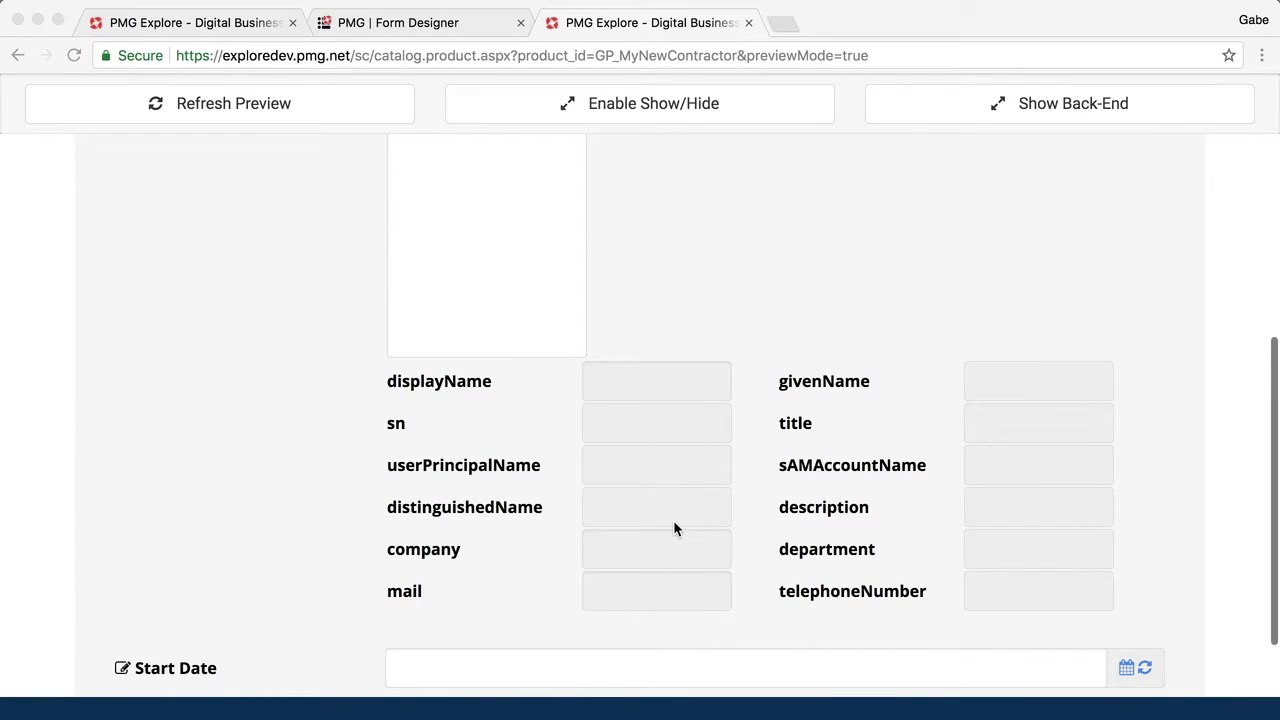
{"action": "scroll", "coordinate": [674, 524], "scroll_direction": "up", "scroll_amount": 3}
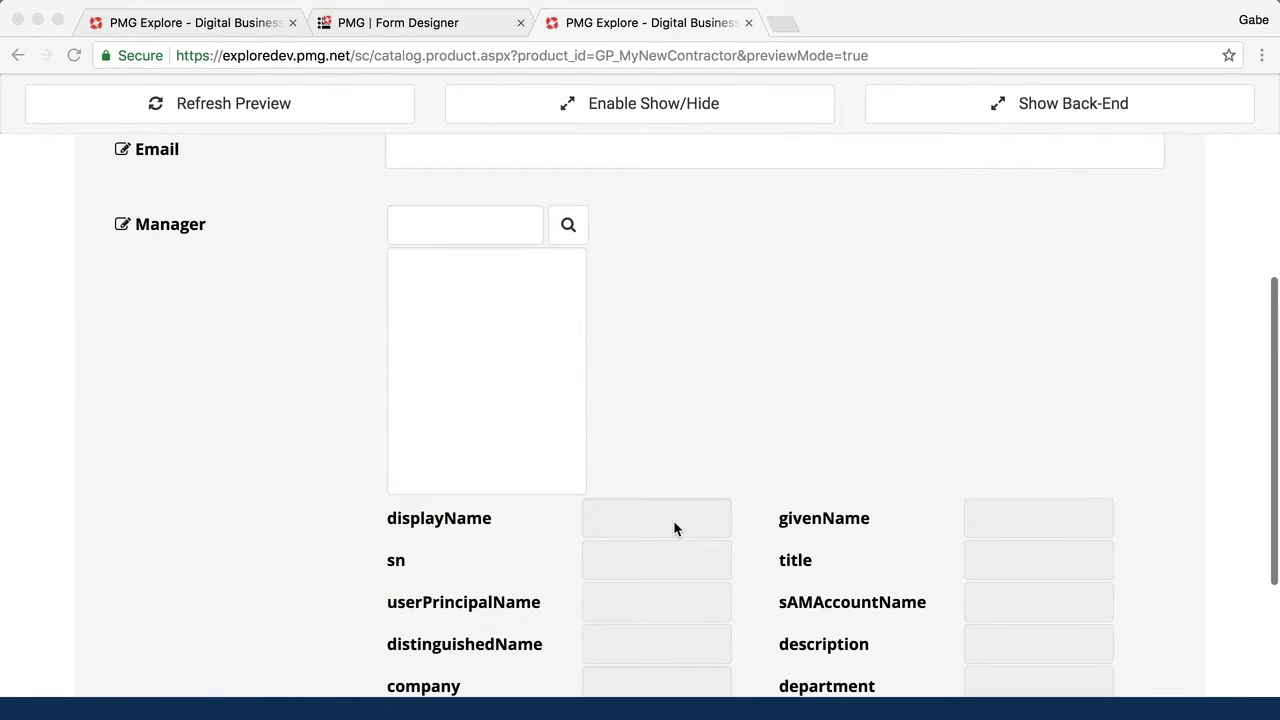
{"action": "left_click", "coordinate": [123, 228]}
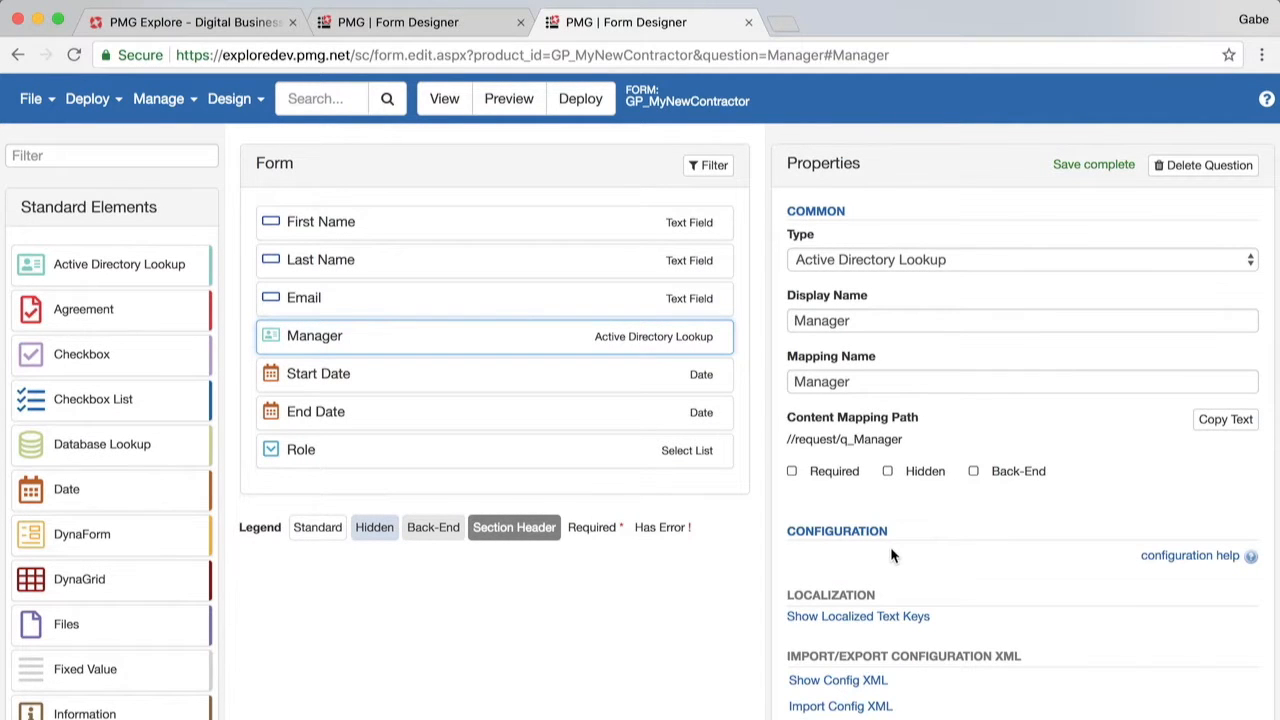
- Hide the Manager lookup's AD record fields from givenName through department, leaving displayName, mail and telephoneNumber visible
{"action": "scroll", "coordinate": [1016, 605], "scroll_direction": "down", "scroll_amount": 6}
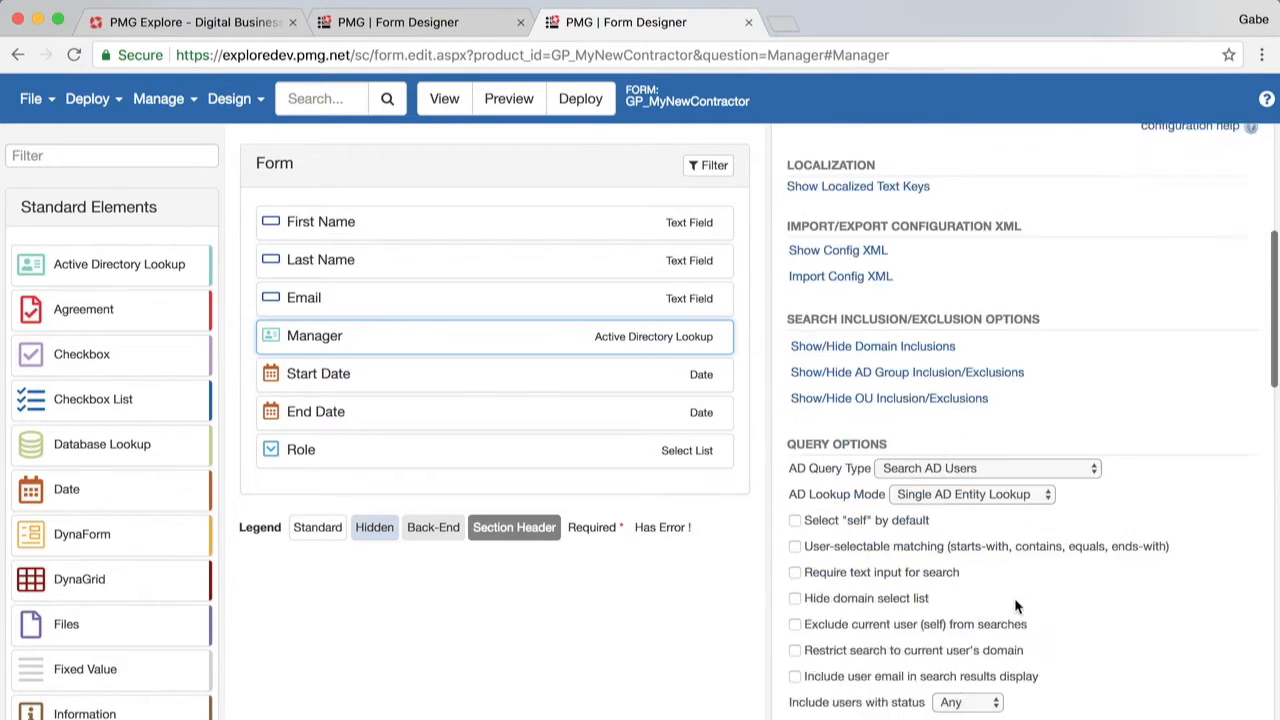
{"action": "scroll", "coordinate": [1016, 605], "scroll_direction": "down", "scroll_amount": 10}
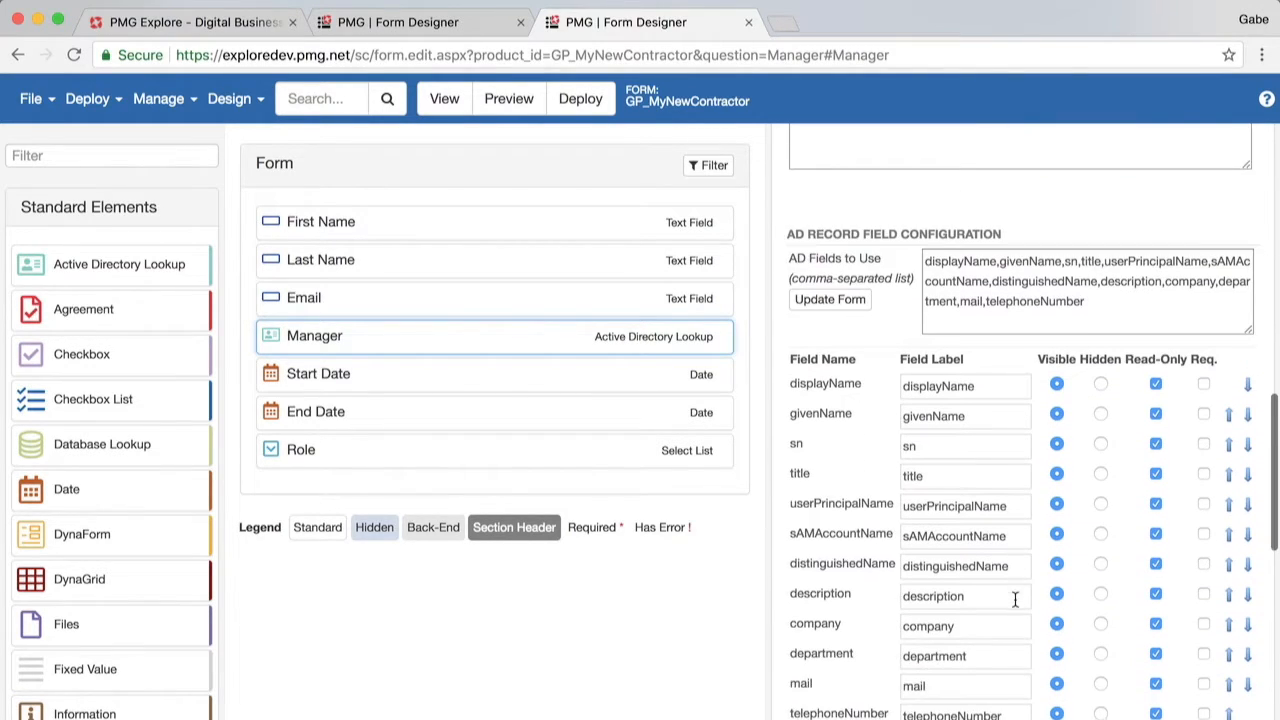
{"action": "left_click", "coordinate": [1100, 413]}
{"action": "left_click", "coordinate": [1100, 443]}
{"action": "left_click", "coordinate": [1100, 473]}
{"action": "left_click", "coordinate": [1100, 503]}
{"action": "left_click", "coordinate": [1100, 533]}
{"action": "left_click", "coordinate": [1100, 563]}
{"action": "left_click", "coordinate": [1100, 593]}
{"action": "left_click", "coordinate": [1100, 623]}
{"action": "left_click", "coordinate": [1100, 653]}
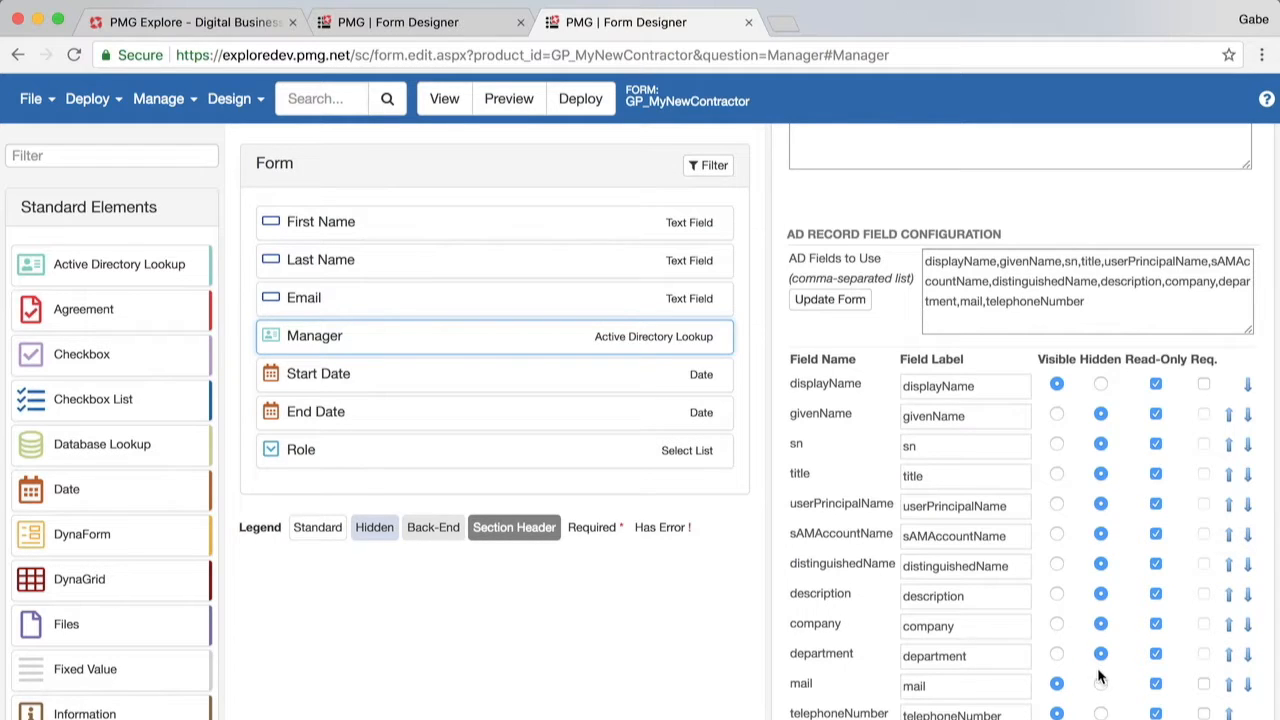
- Relabel the Manager lookup's mail field as Email and its displayName field as Name
{"action": "double_click", "coordinate": [952, 684]}
{"action": "type", "text": "Ema"}
{"action": "double_click", "coordinate": [984, 387]}
{"action": "type", "text": "N"}
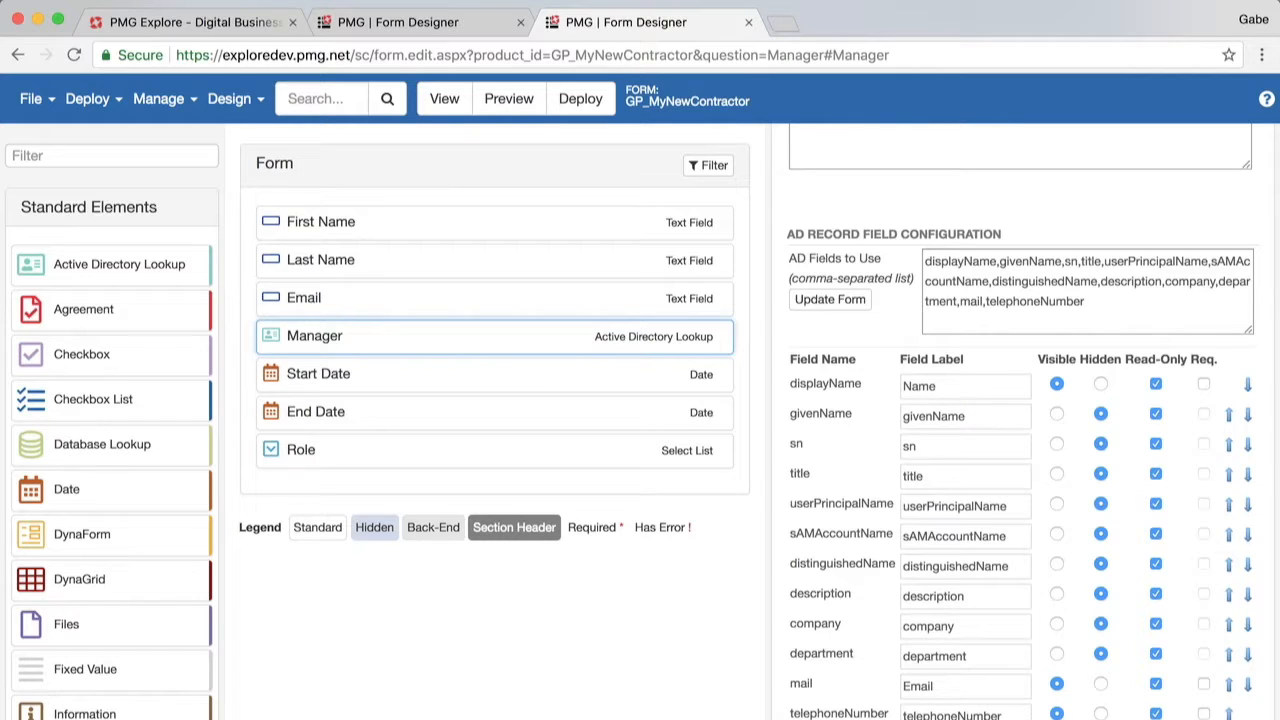
- Preview the form and check the fields displayed under the Manager lookup
{"action": "left_click", "coordinate": [511, 116]}
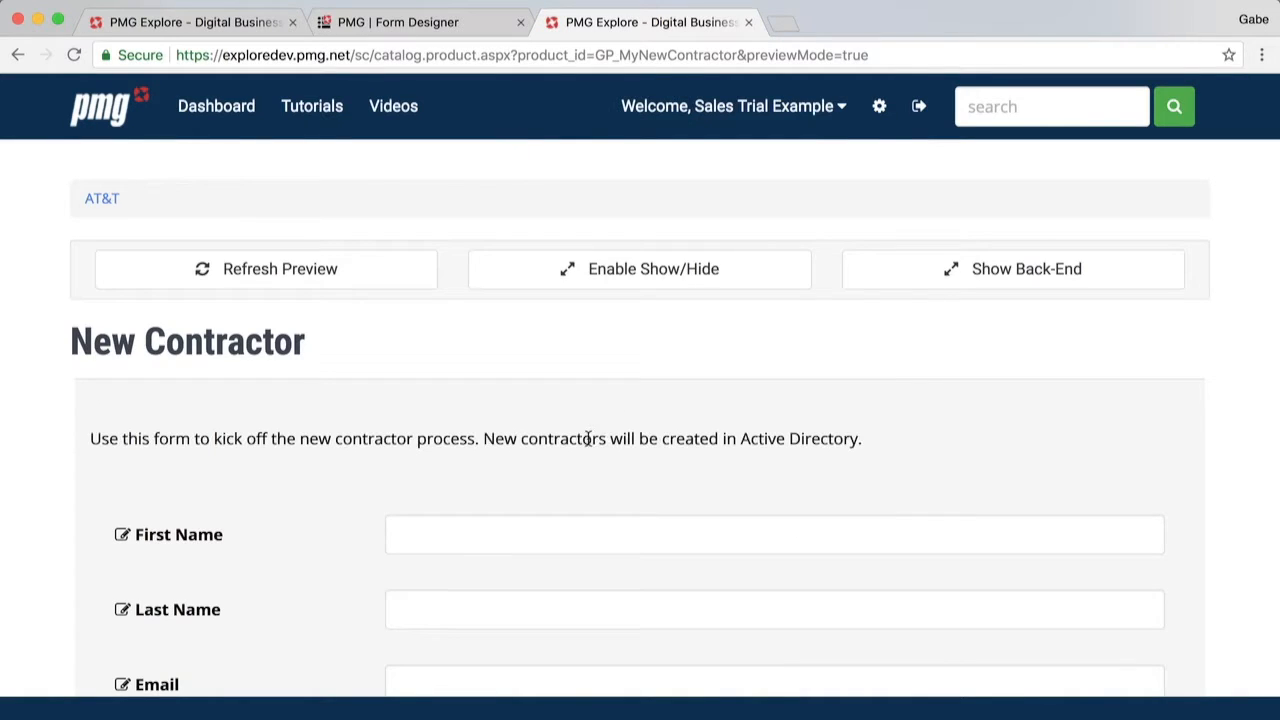
{"action": "scroll", "coordinate": [588, 440], "scroll_direction": "down", "scroll_amount": 10}
{"action": "scroll", "coordinate": [588, 445], "scroll_direction": "down", "scroll_amount": 1}
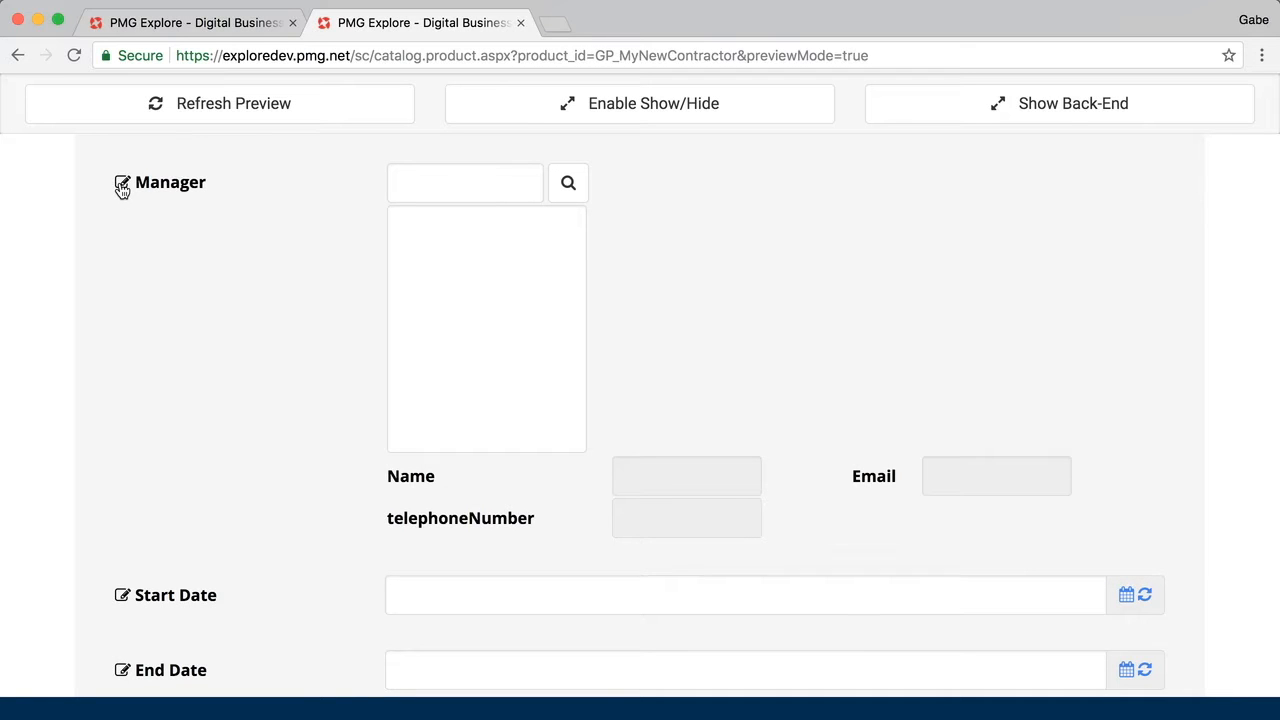
- Reopen the Manager question in the form designer and deploy the updated form
{"action": "left_click", "coordinate": [122, 184]}
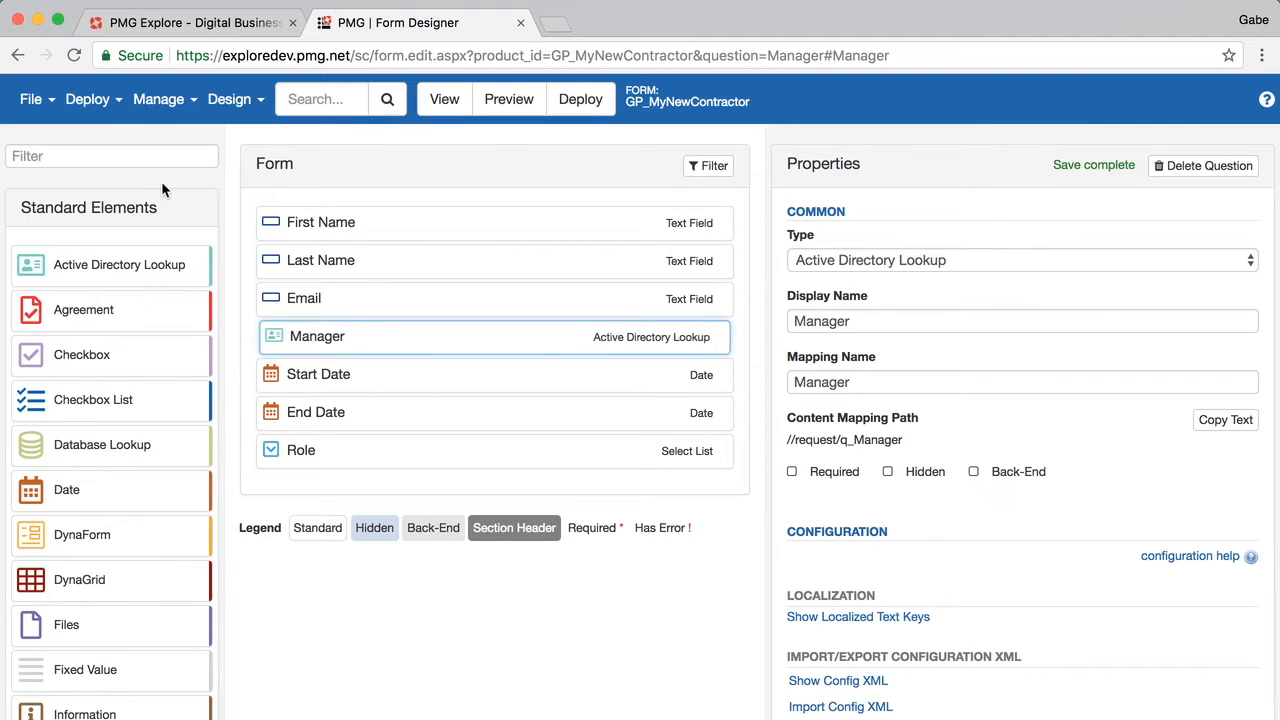
{"action": "left_click", "coordinate": [583, 110]}
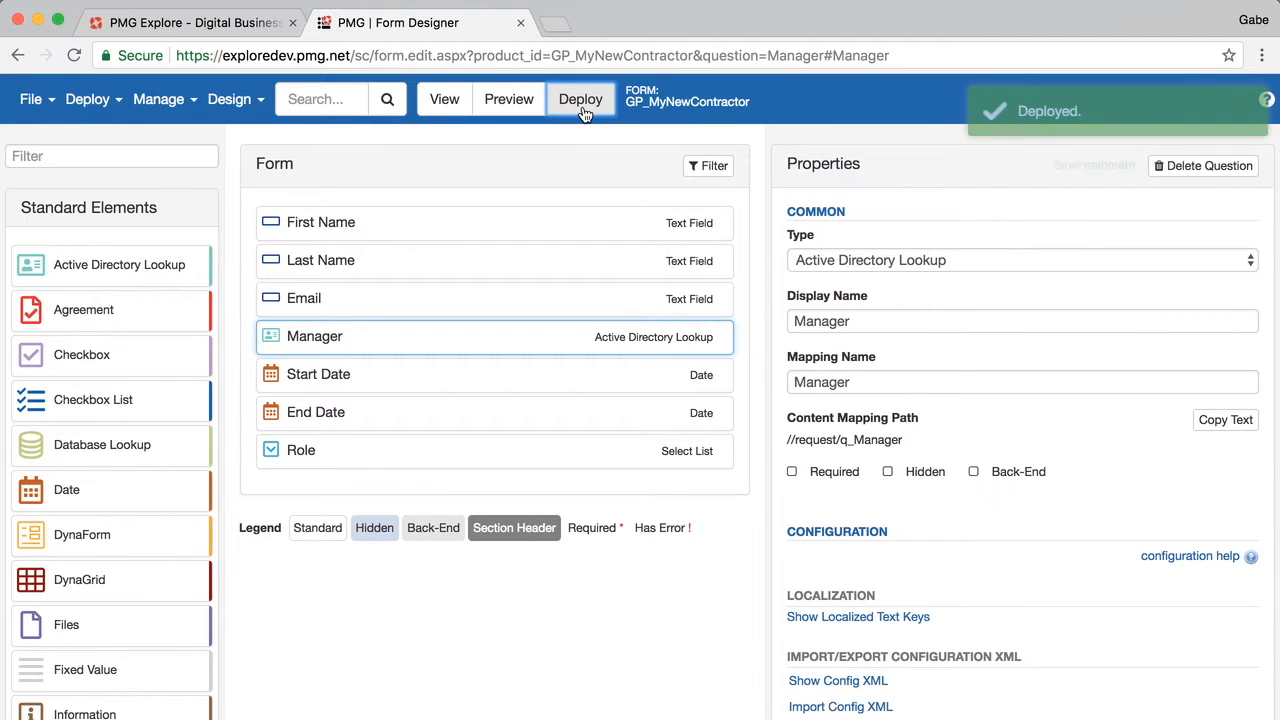